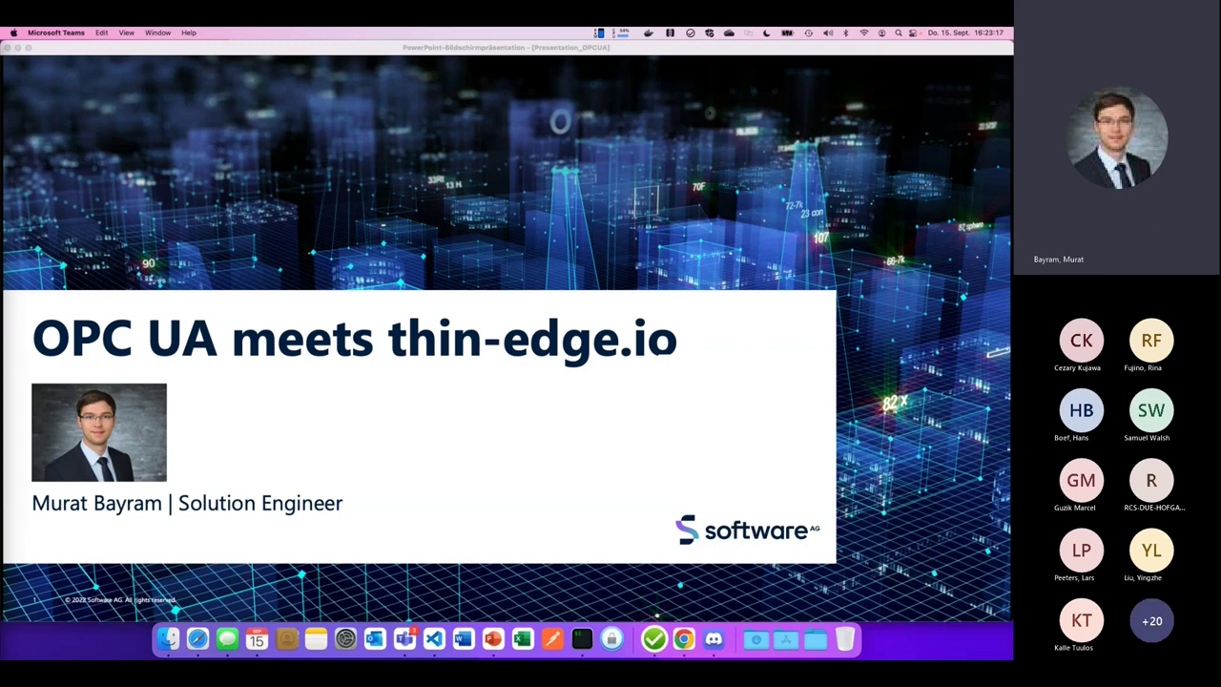
{"action": "left_click", "coordinate": [272, 355]}
{"action": "left_click", "coordinate": [272, 355]}
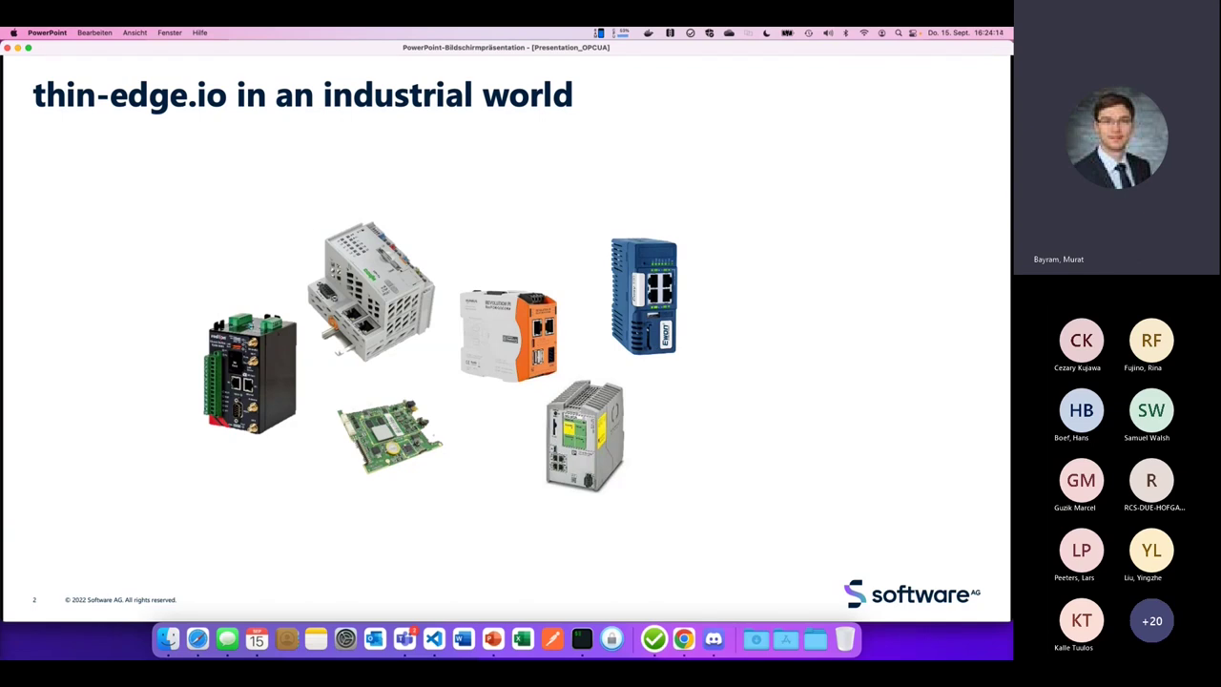
{"action": "key", "text": "Right"}
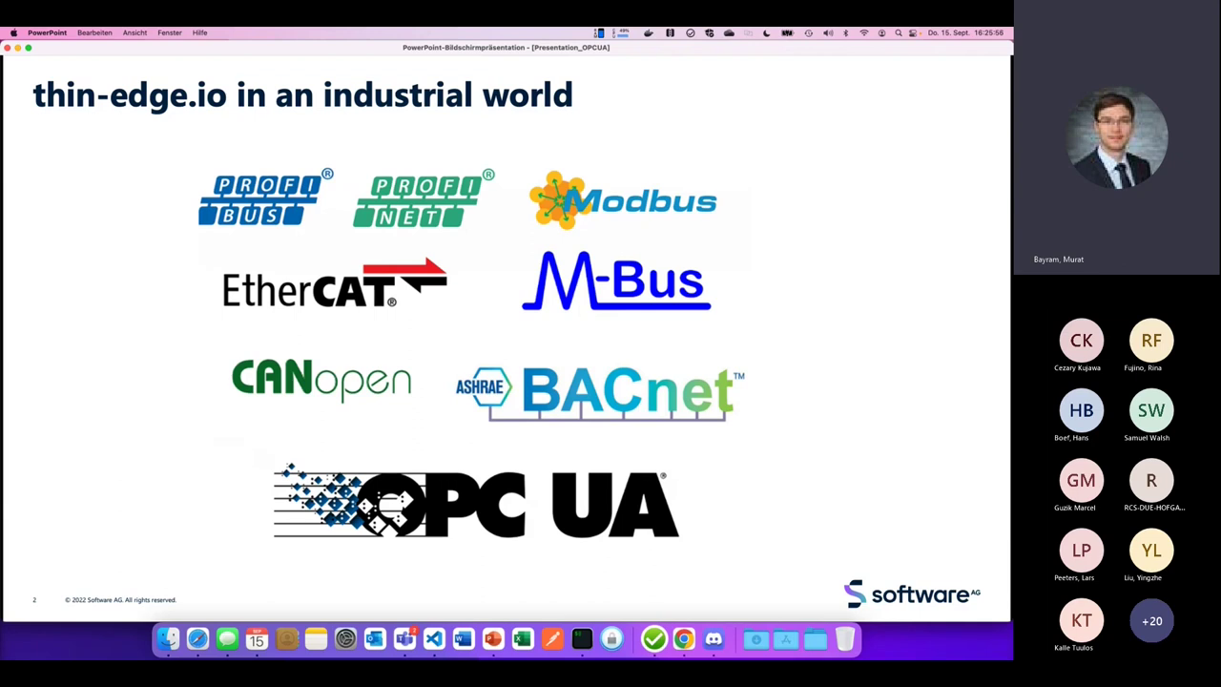
{"action": "key", "text": "Right"}
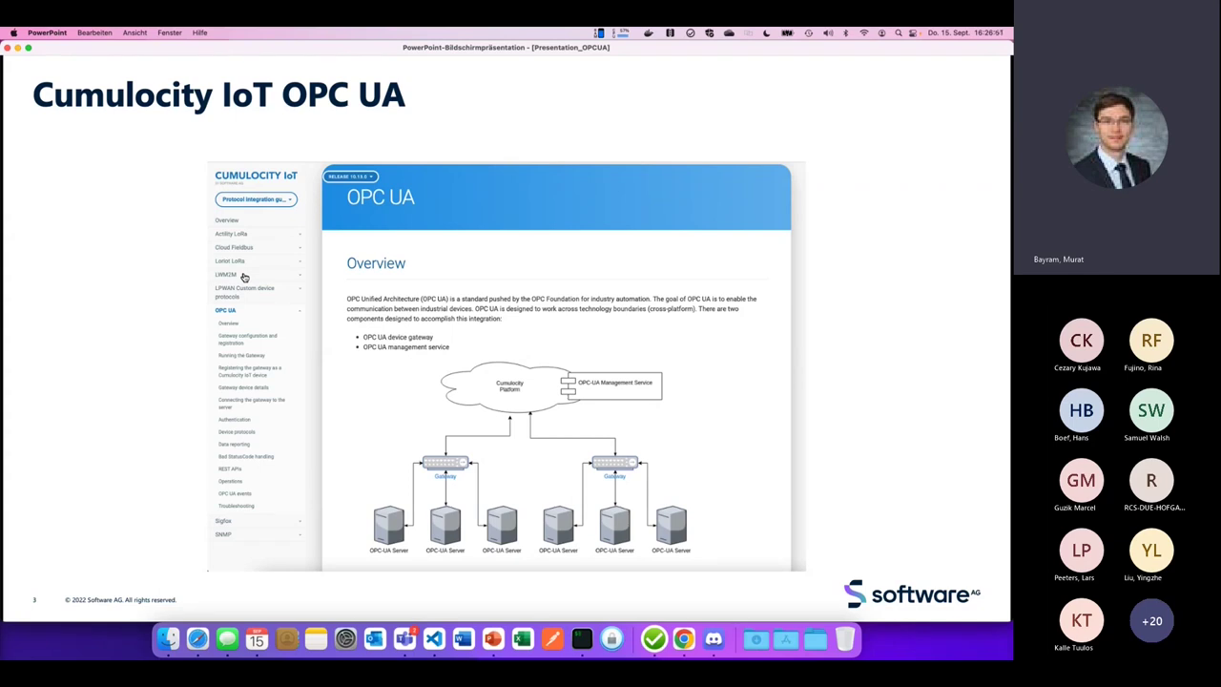
{"action": "key", "text": "Right"}
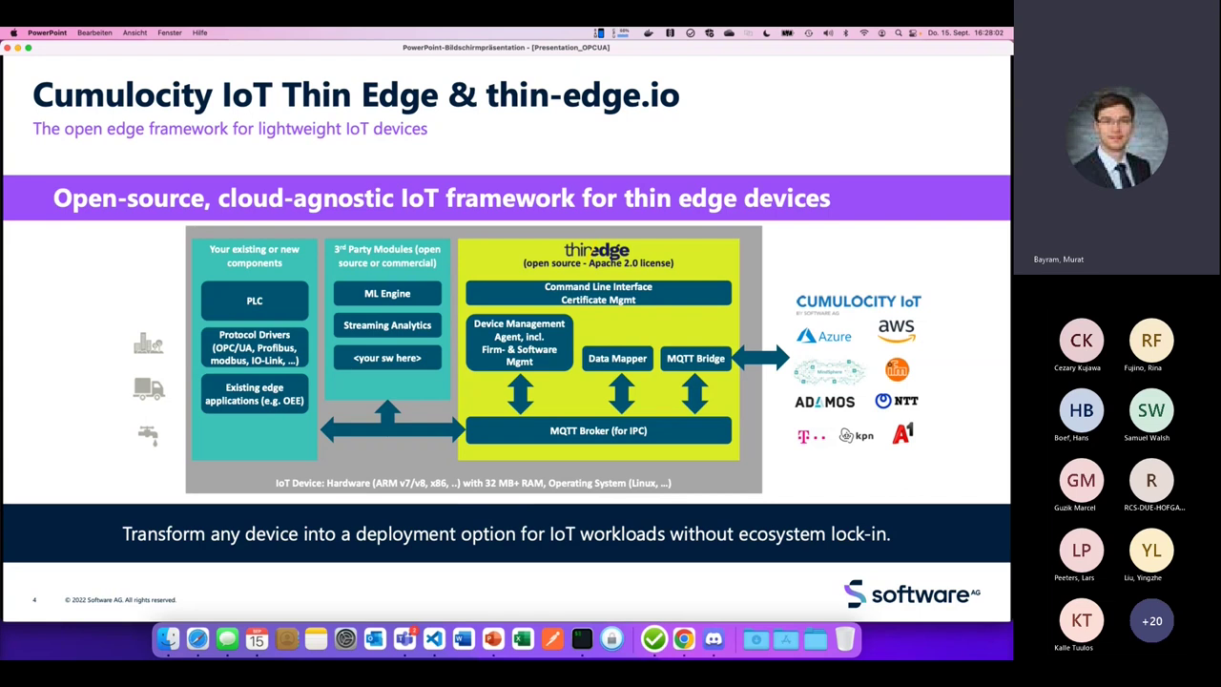
{"action": "key", "text": "Right"}
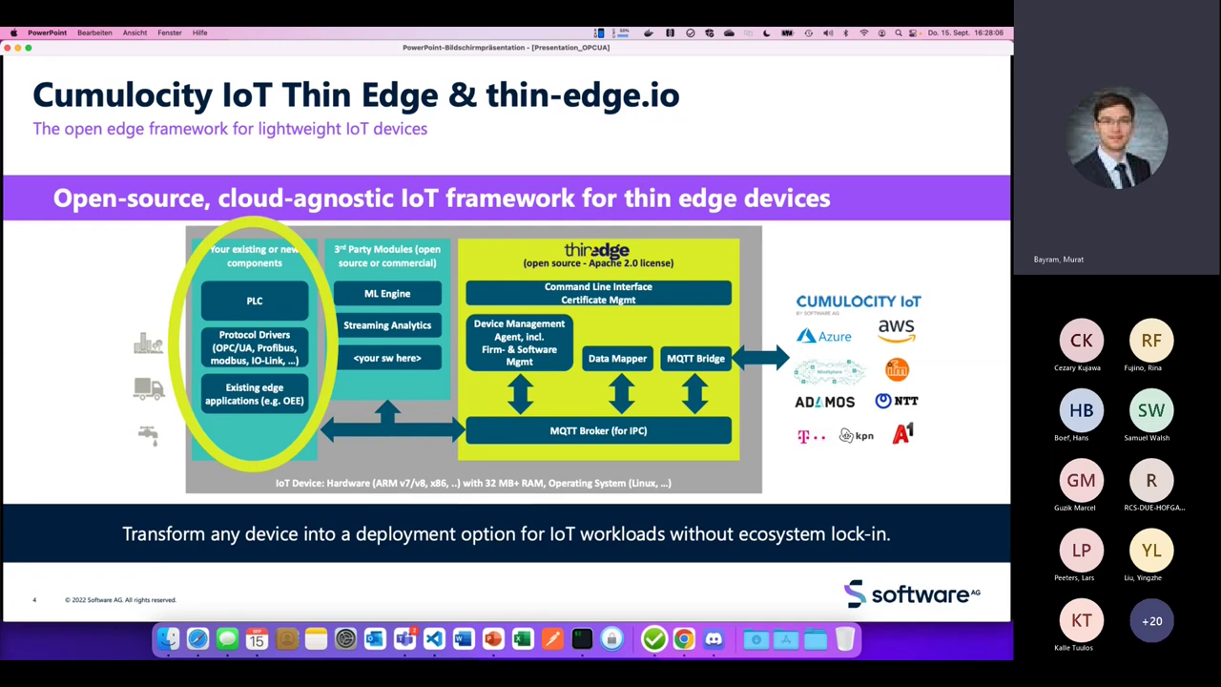
{"action": "key", "text": "Right"}
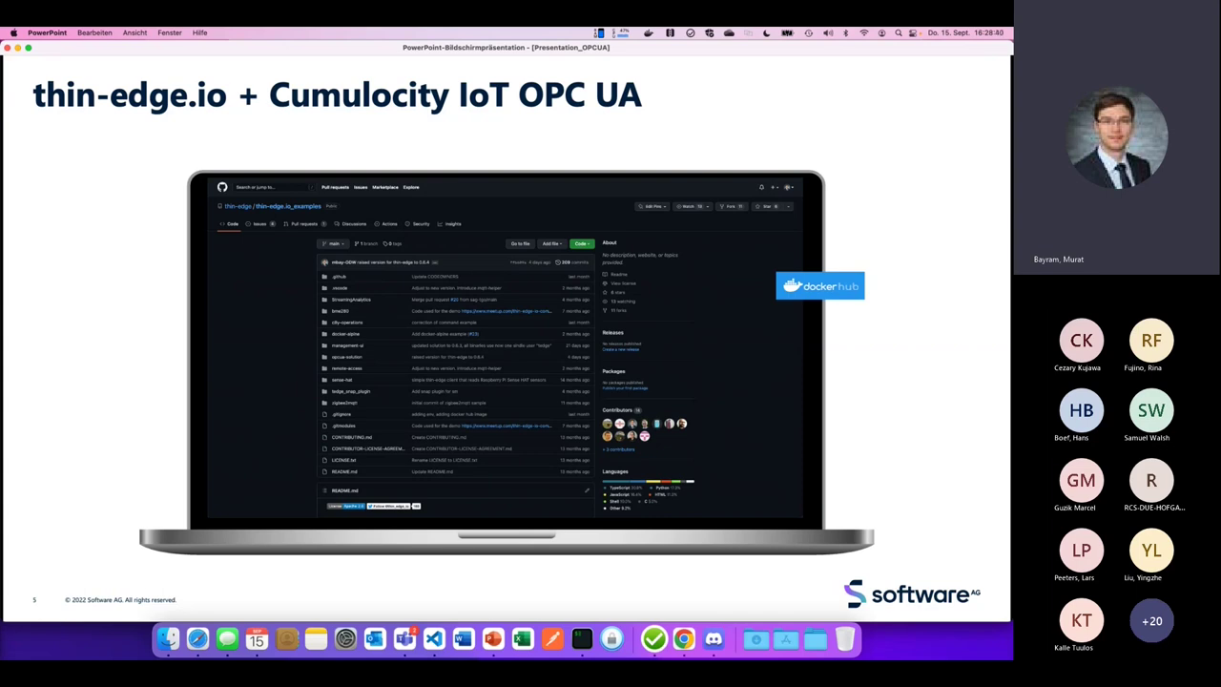
{"action": "key", "text": "Right"}
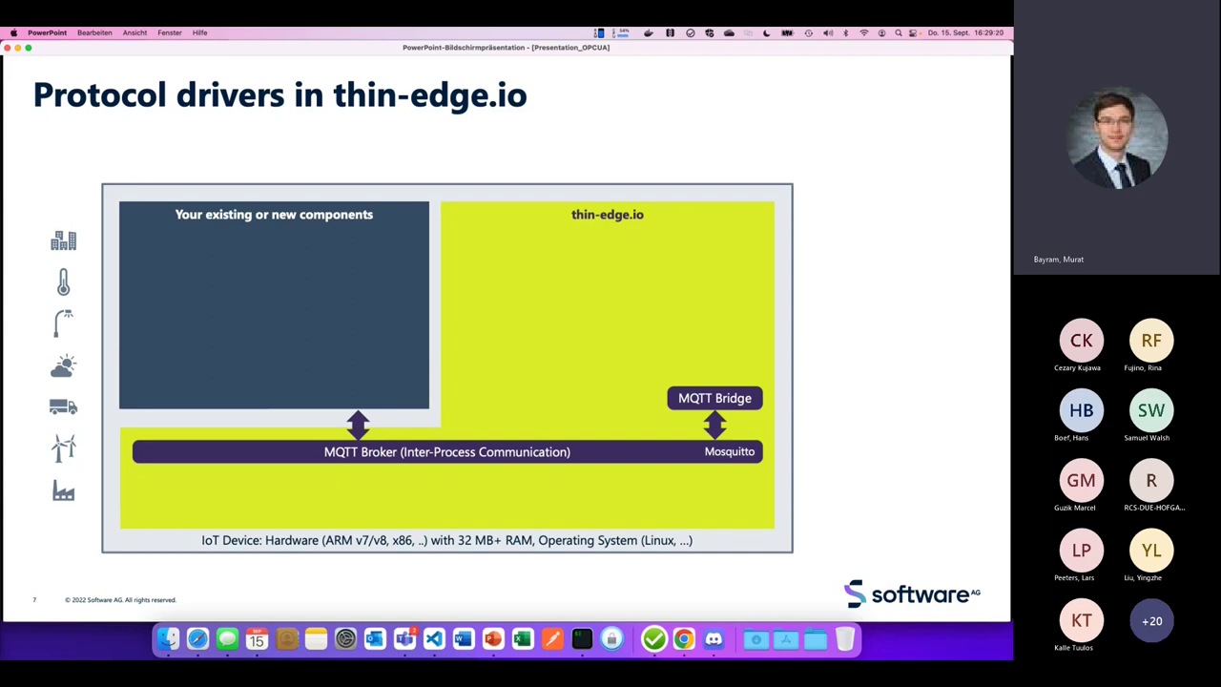
{"action": "key", "text": "Right"}
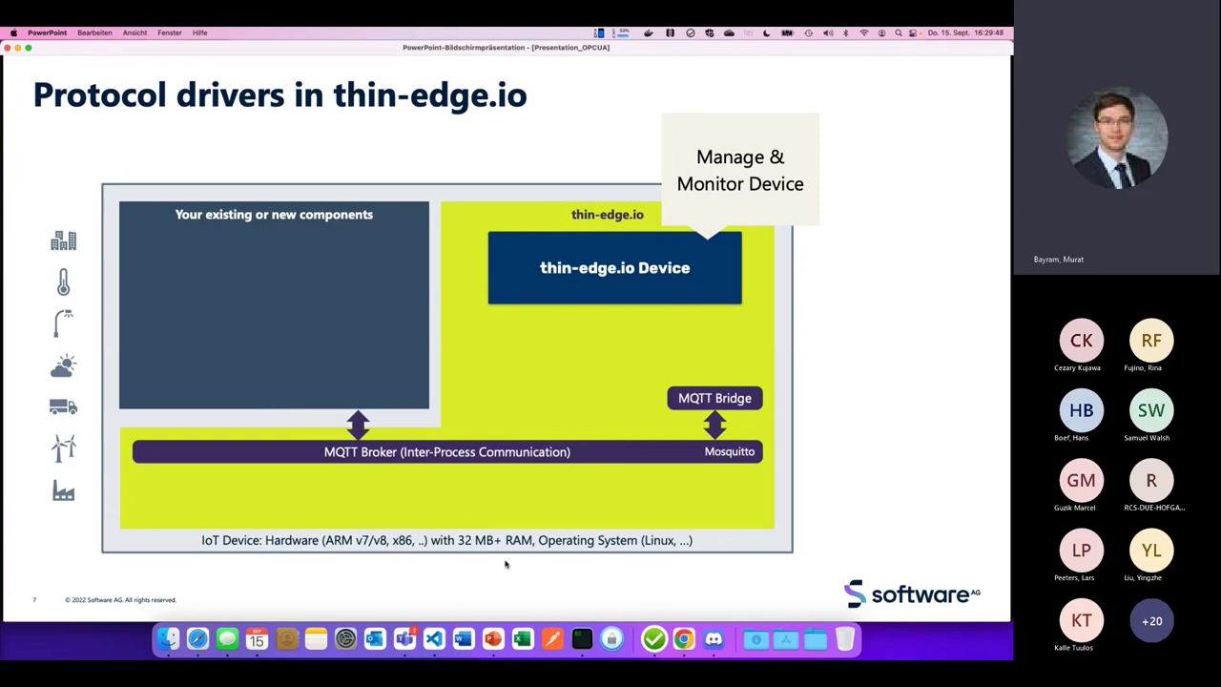
Switch to Cumulocity Device Management in Chrome and examine the Parent Gateway's connection status, device data and agent details.
{"action": "left_click", "coordinate": [679, 631]}
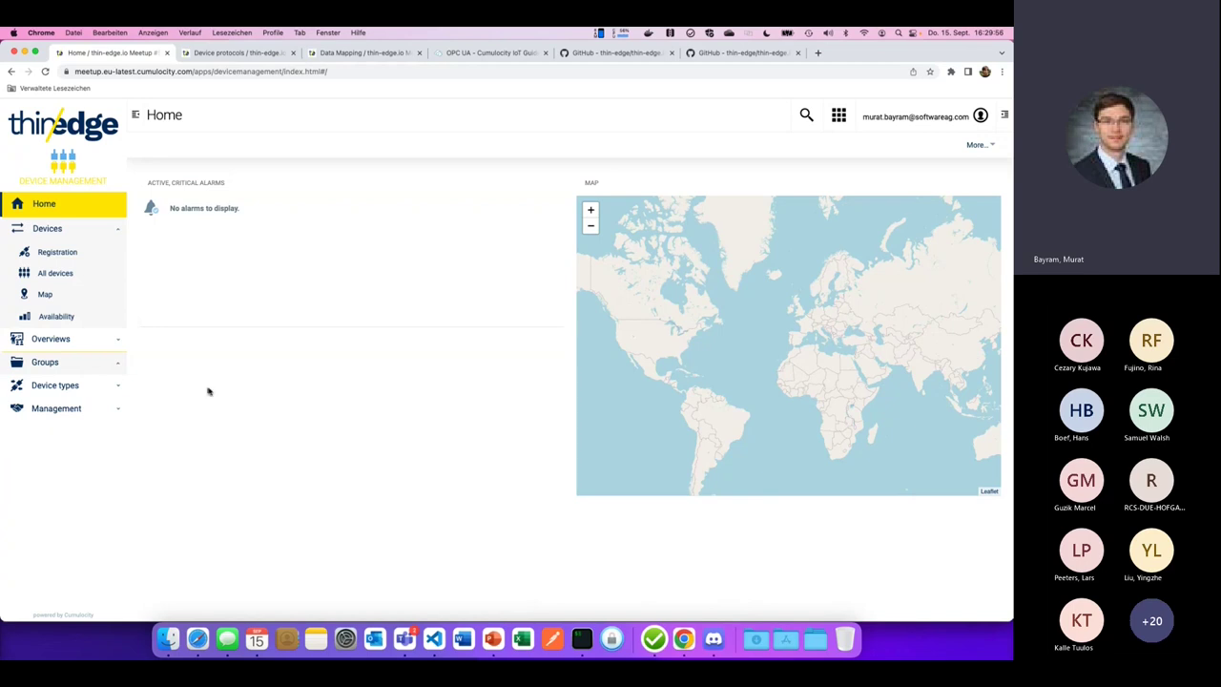
{"action": "left_click", "coordinate": [70, 278]}
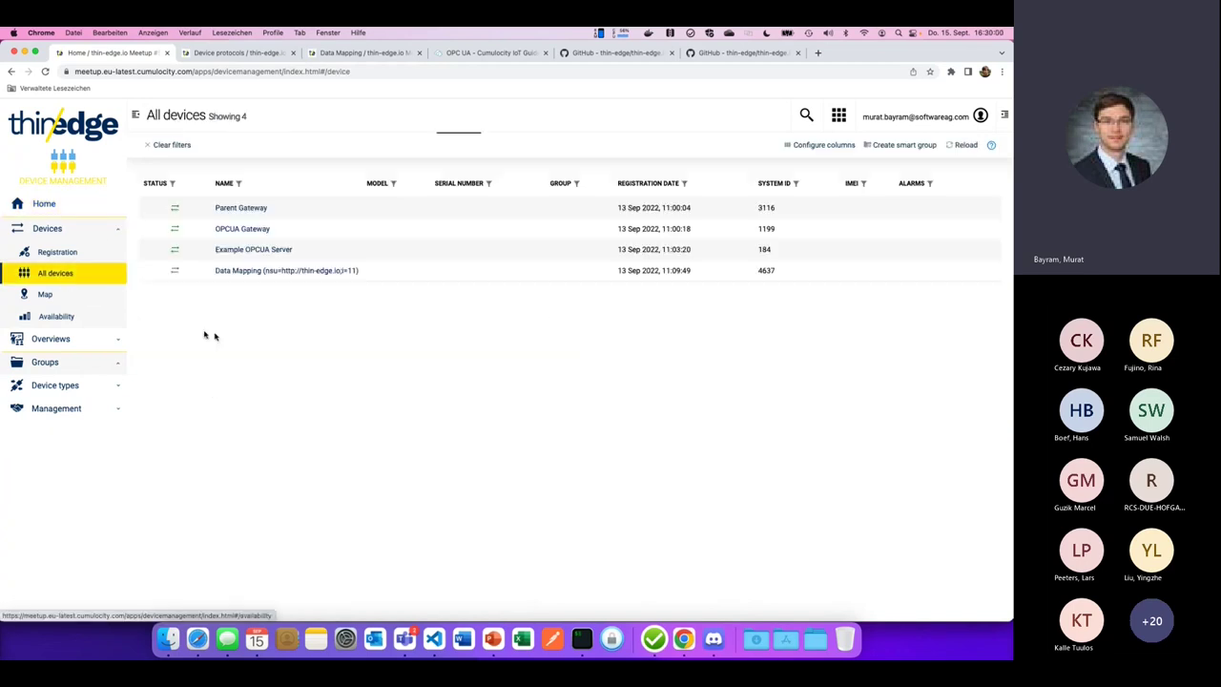
{"action": "left_click", "coordinate": [241, 208]}
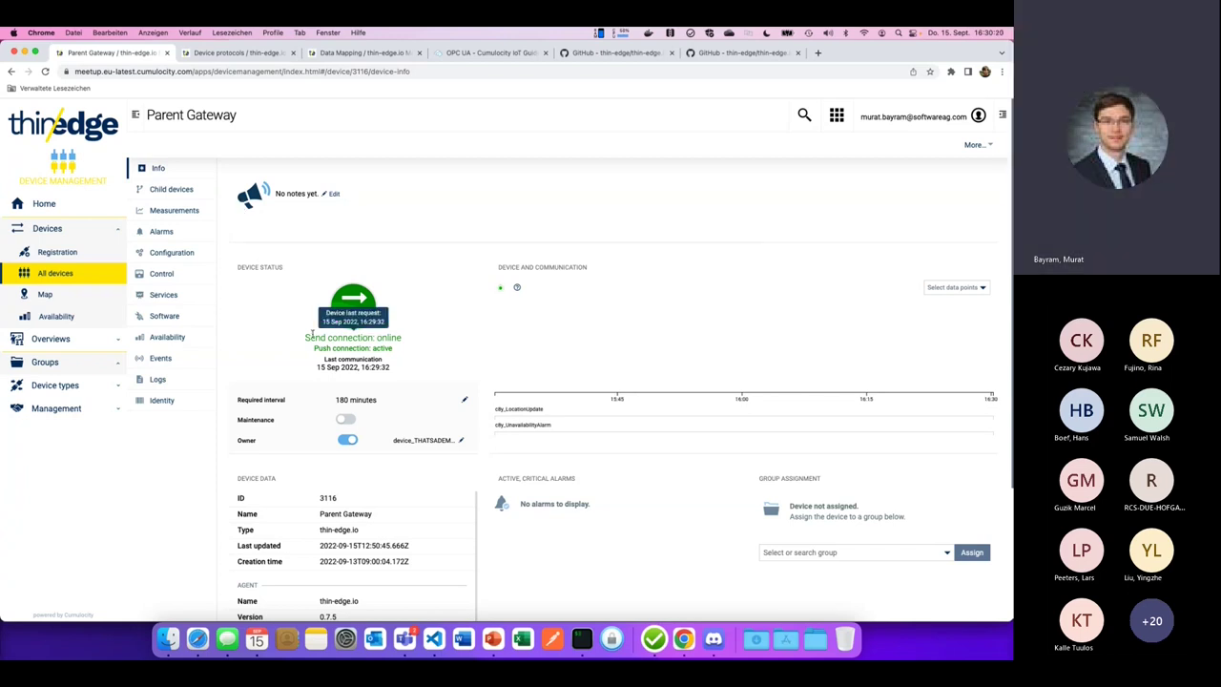
{"action": "scroll", "coordinate": [312, 333], "scroll_direction": "down", "scroll_amount": 2}
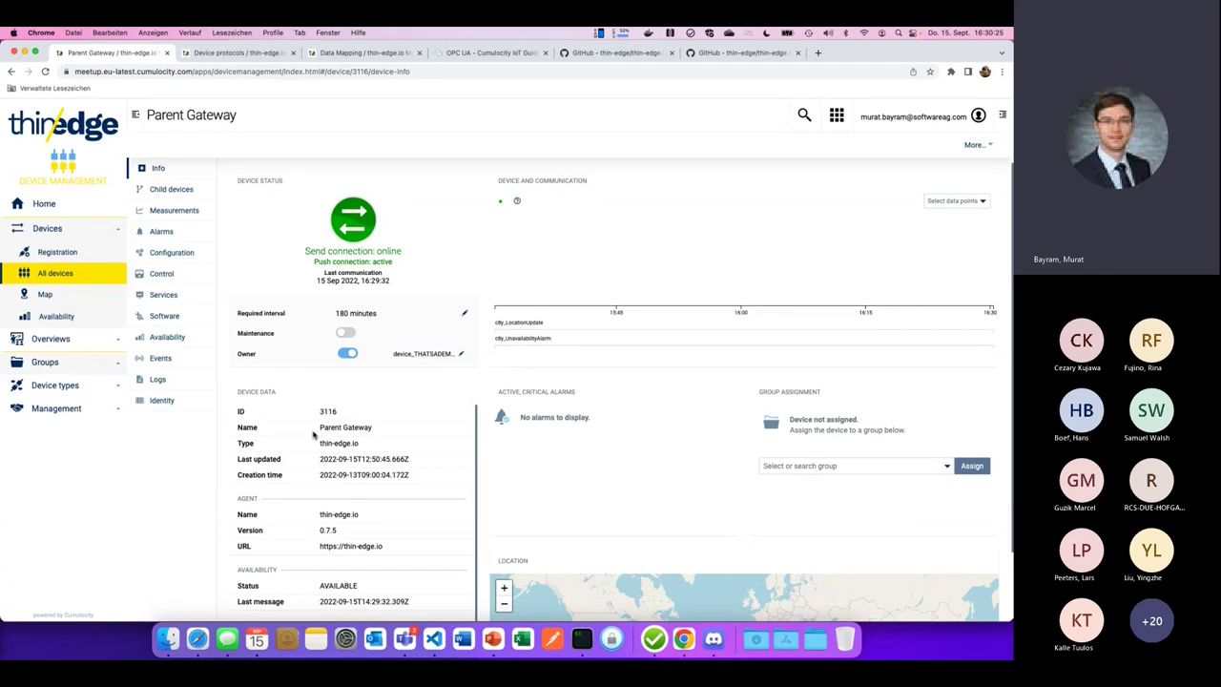
{"action": "scroll", "coordinate": [313, 435], "scroll_direction": "down", "scroll_amount": 1}
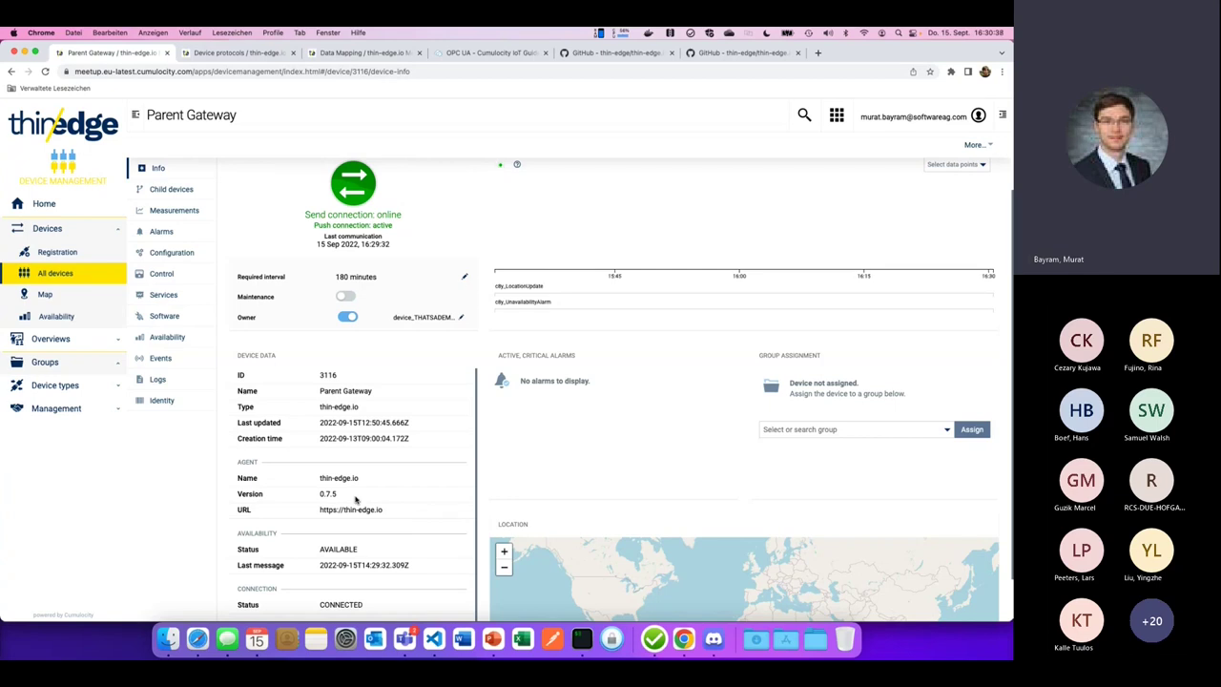
Review the Parent Gateway's CPU and memory measurements, supported configurations, services and log file requests.
{"action": "left_click", "coordinate": [179, 216]}
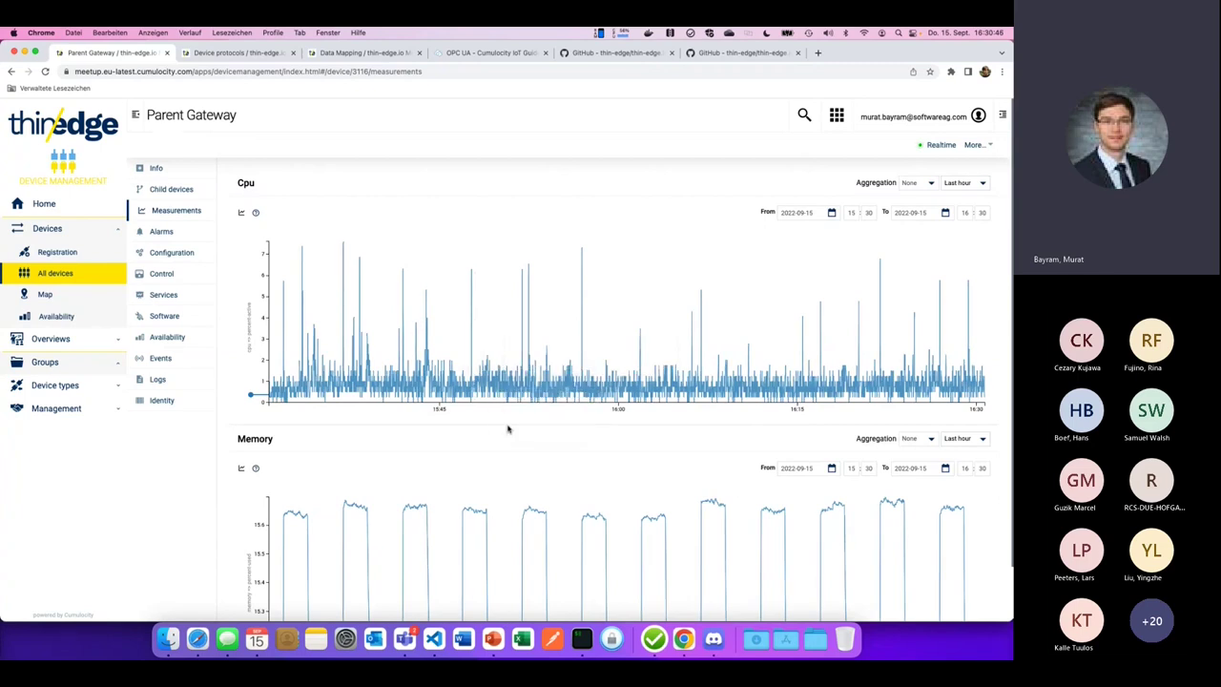
{"action": "scroll", "coordinate": [506, 425], "scroll_direction": "down", "scroll_amount": 1}
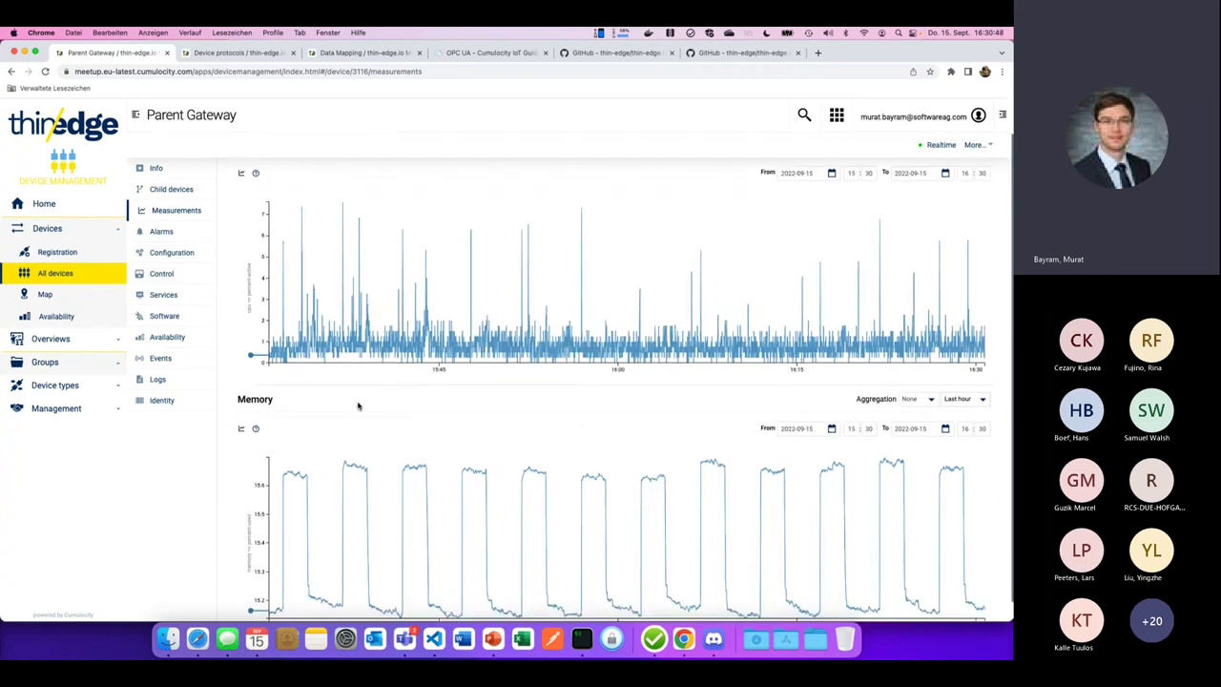
{"action": "left_click", "coordinate": [174, 254]}
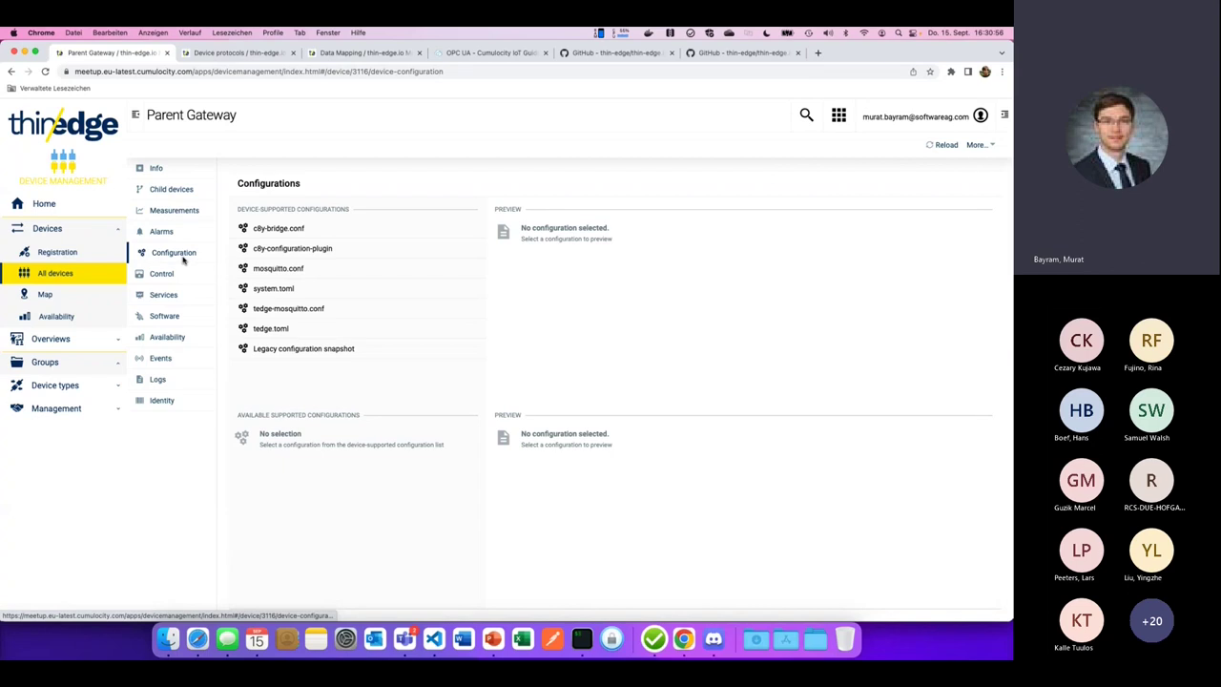
{"action": "left_click", "coordinate": [160, 299]}
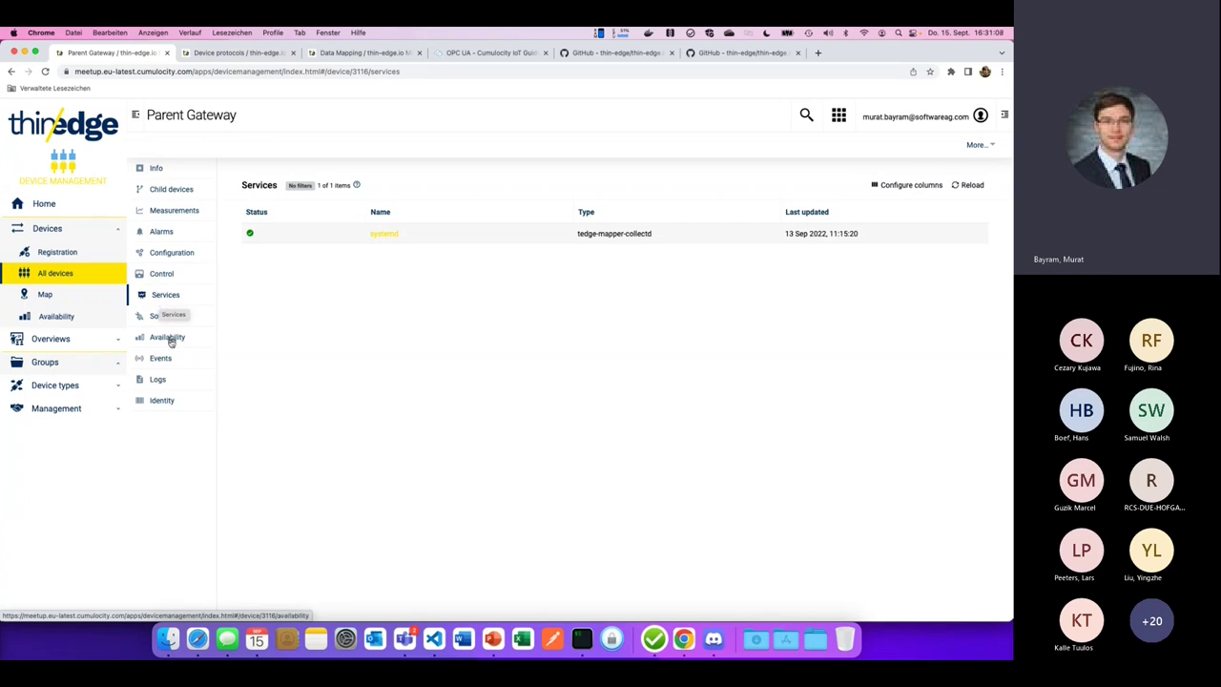
{"action": "left_click", "coordinate": [160, 380]}
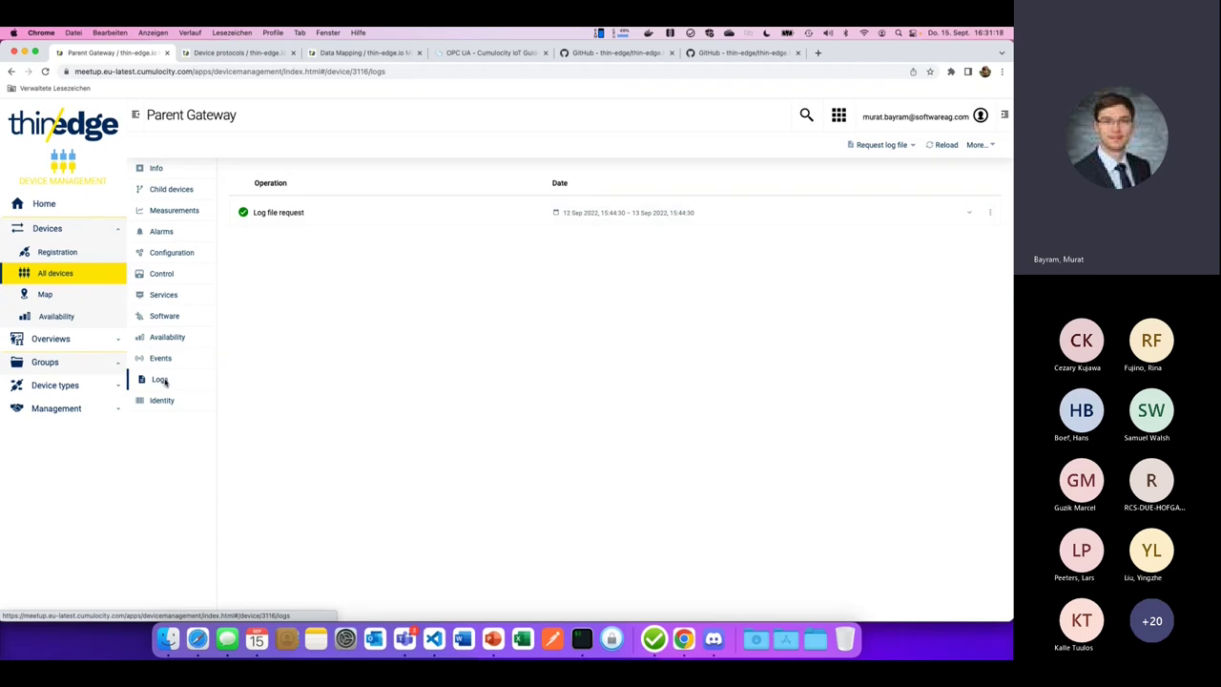
{"action": "left_click", "coordinate": [492, 639]}
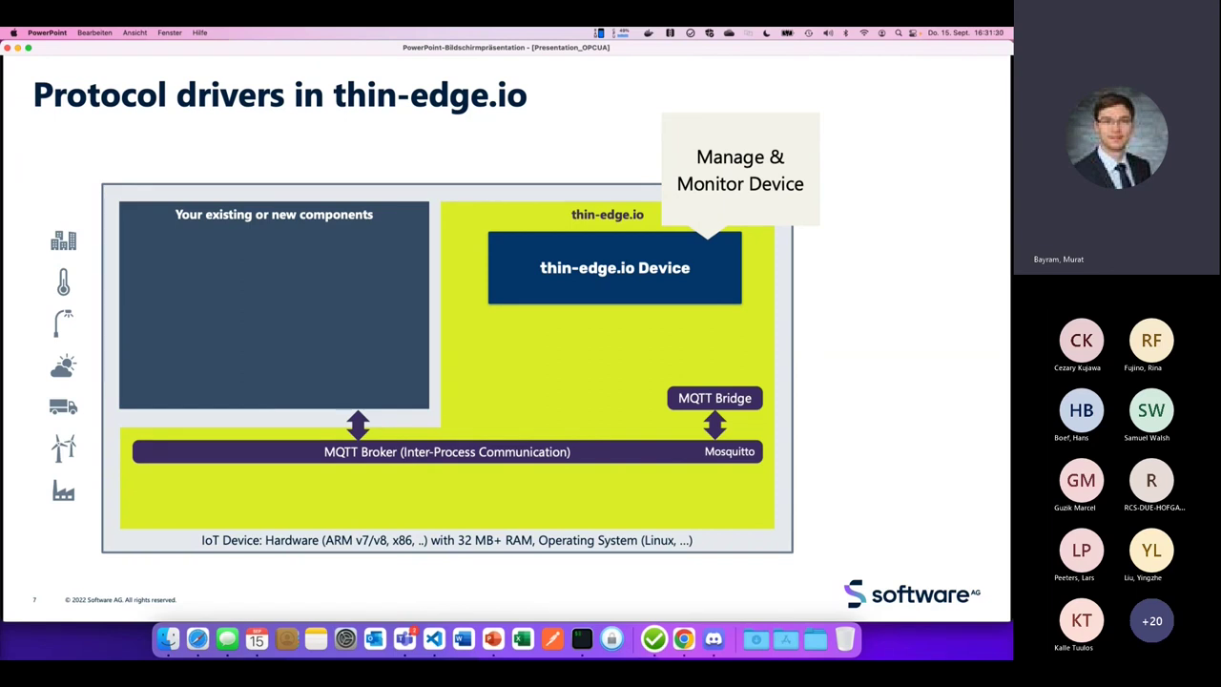
{"action": "key", "text": "Right"}
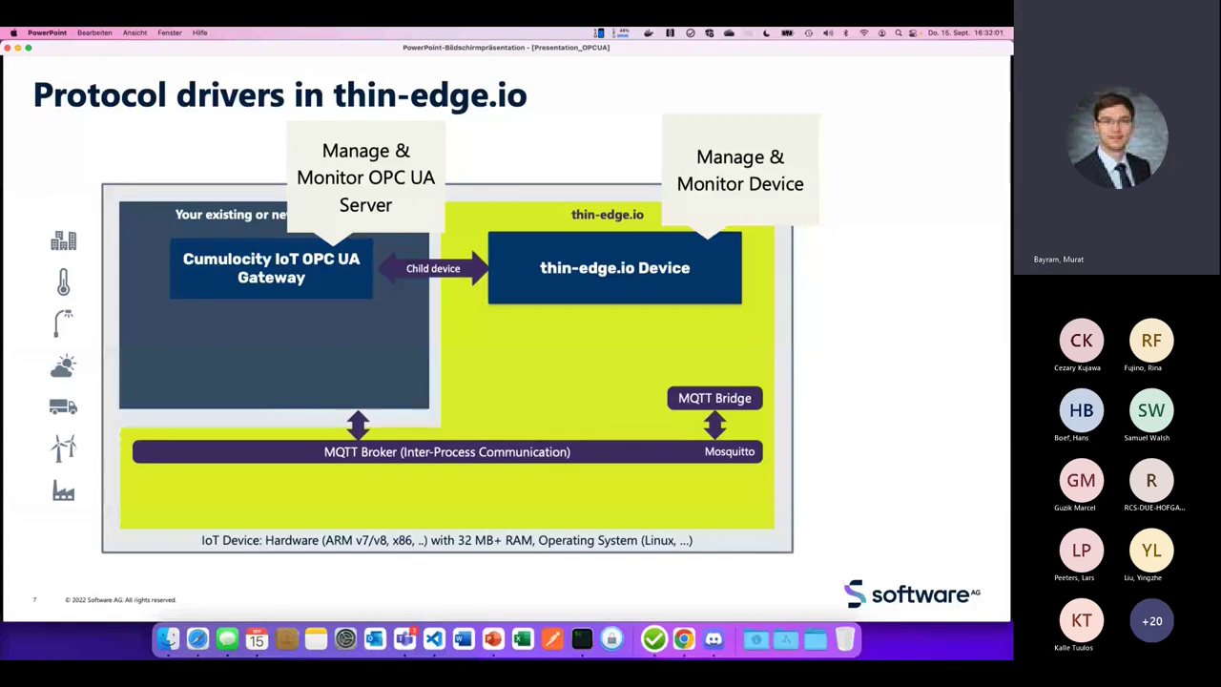
Switch to Chrome and open the OPCUA Gateway from the Parent Gateway's child devices.
{"action": "key", "text": "super+Tab"}
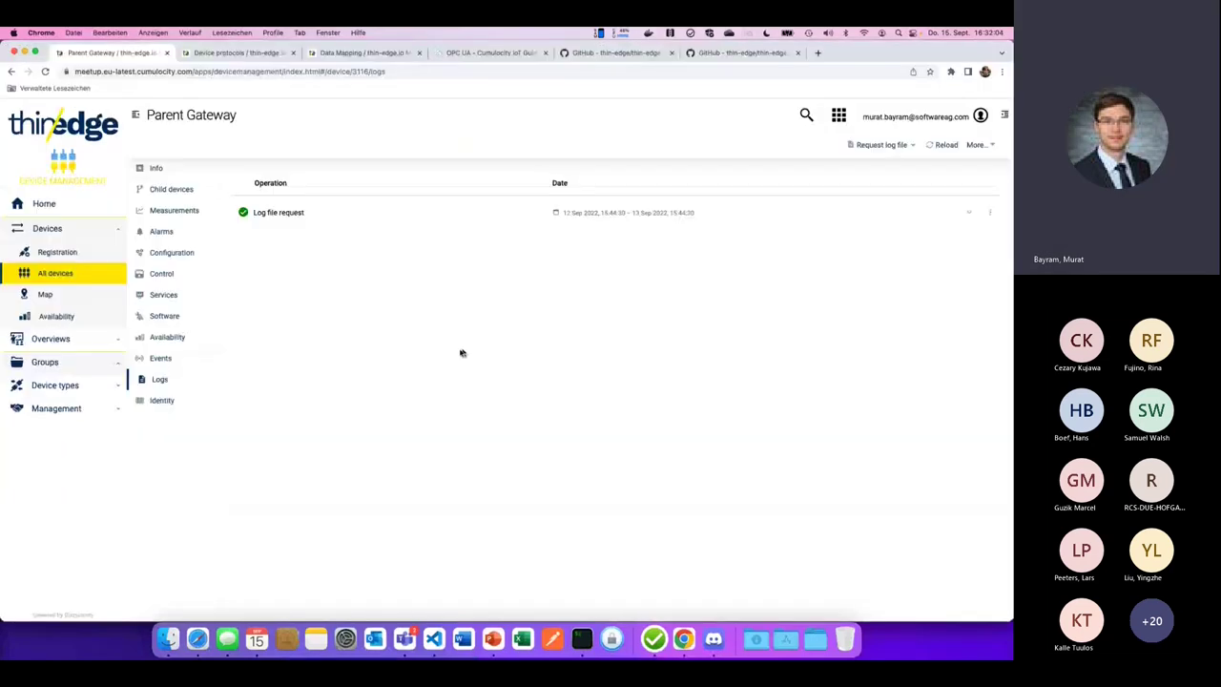
{"action": "left_click", "coordinate": [177, 197]}
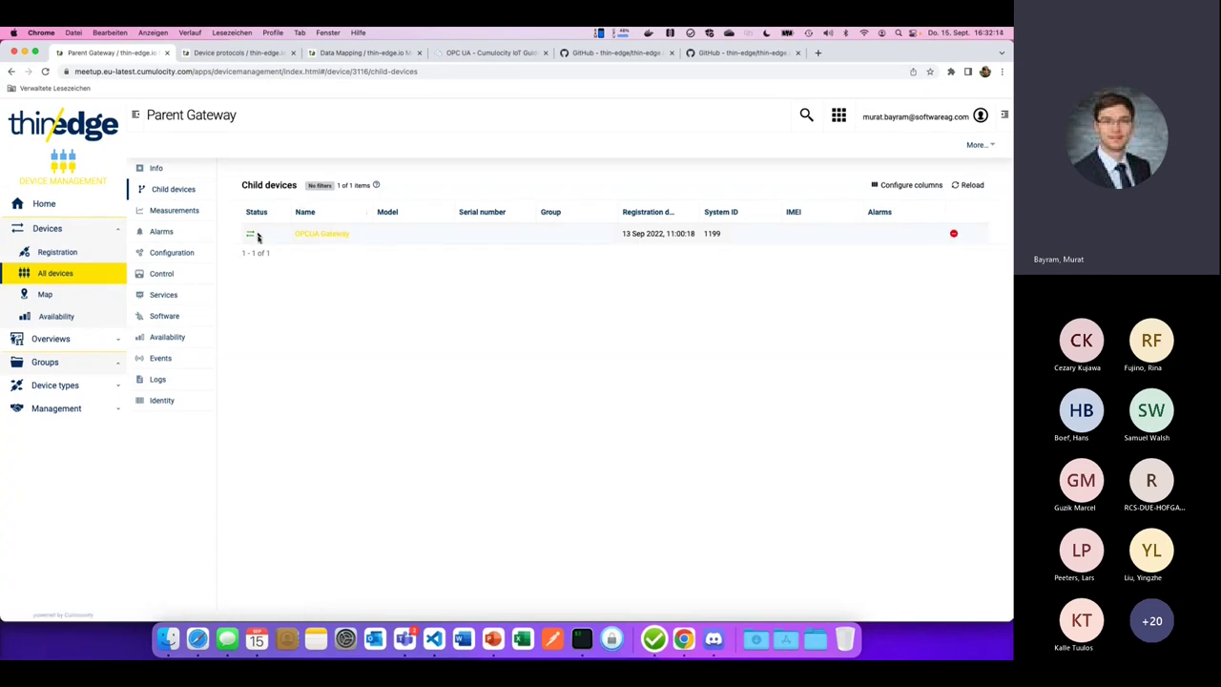
{"action": "left_click", "coordinate": [319, 234]}
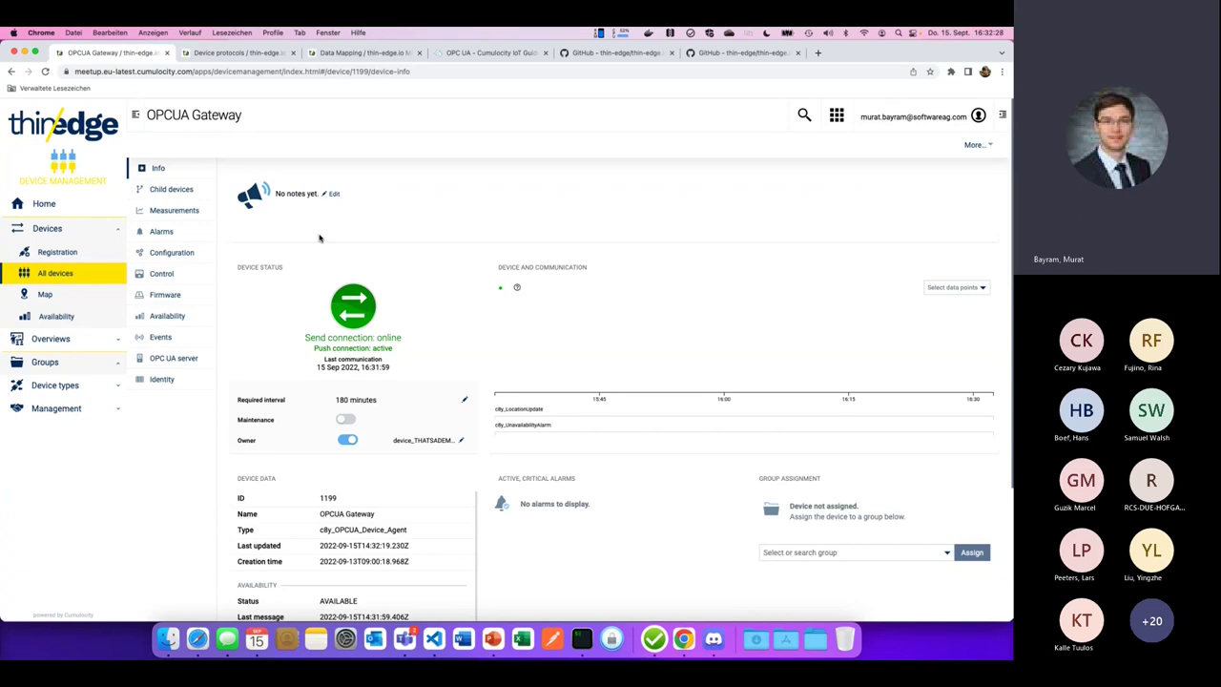
Review the OPCUA Gateway's connected servers and active threads measurements and its text-based configuration.
{"action": "left_click", "coordinate": [195, 211]}
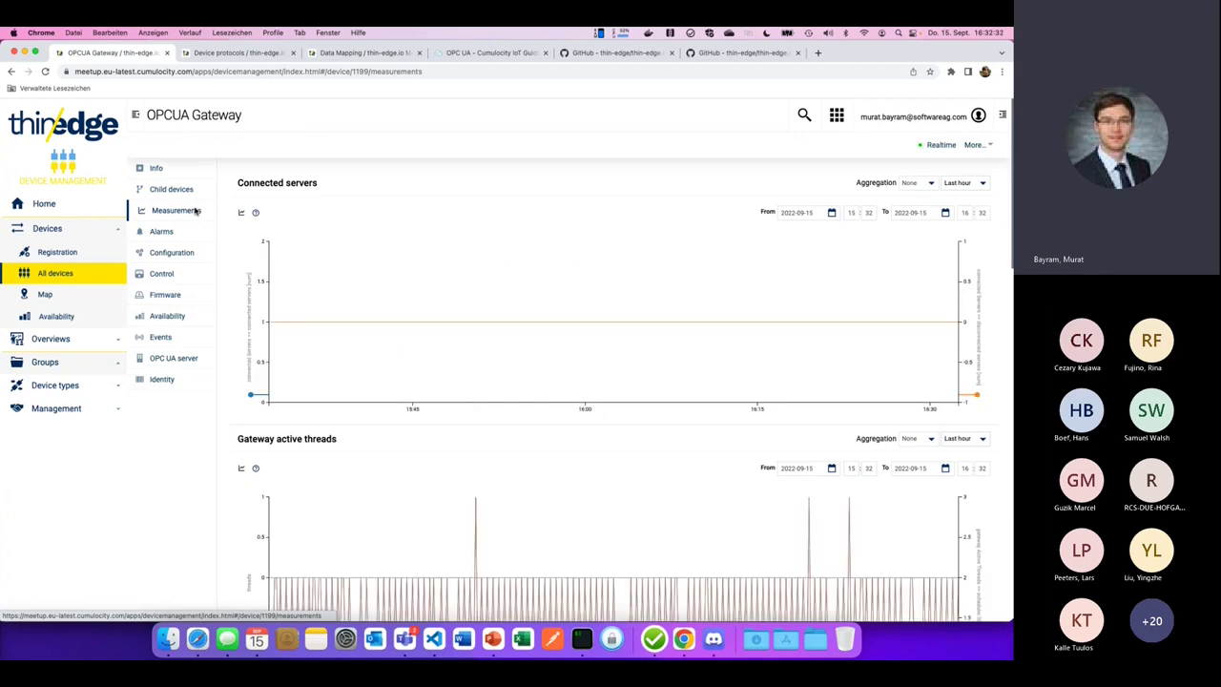
{"action": "mouse_move", "coordinate": [317, 292]}
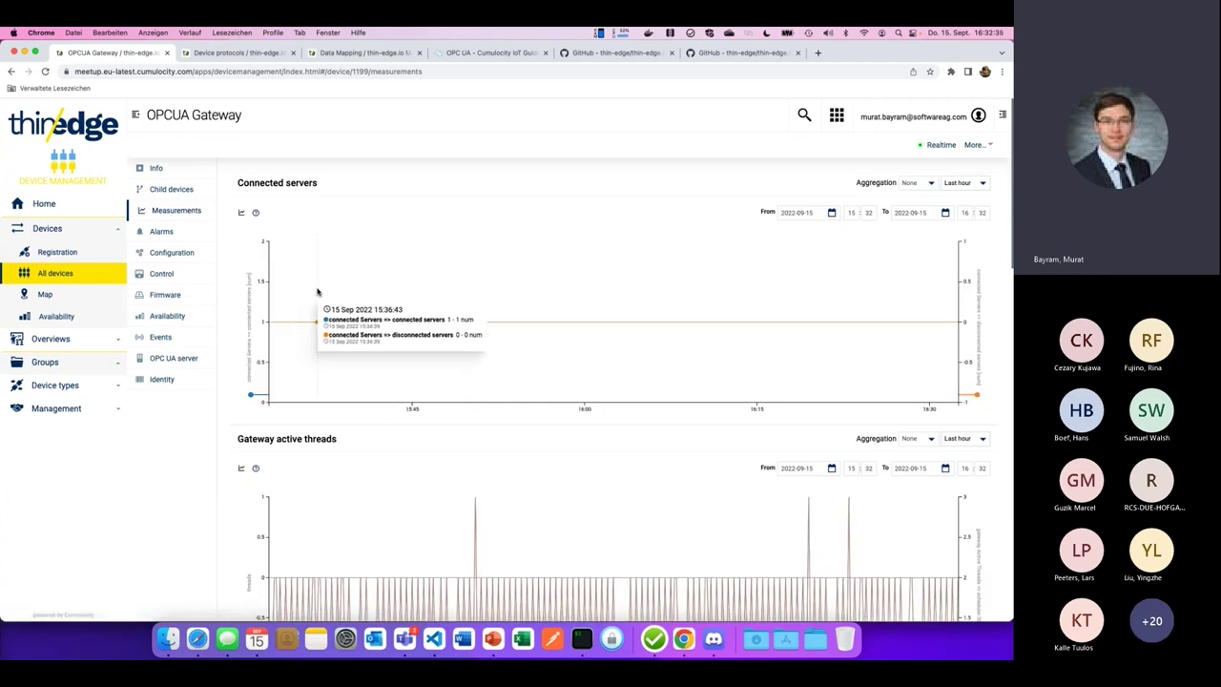
{"action": "scroll", "coordinate": [409, 428], "scroll_direction": "down", "scroll_amount": 3}
{"action": "mouse_move", "coordinate": [426, 450]}
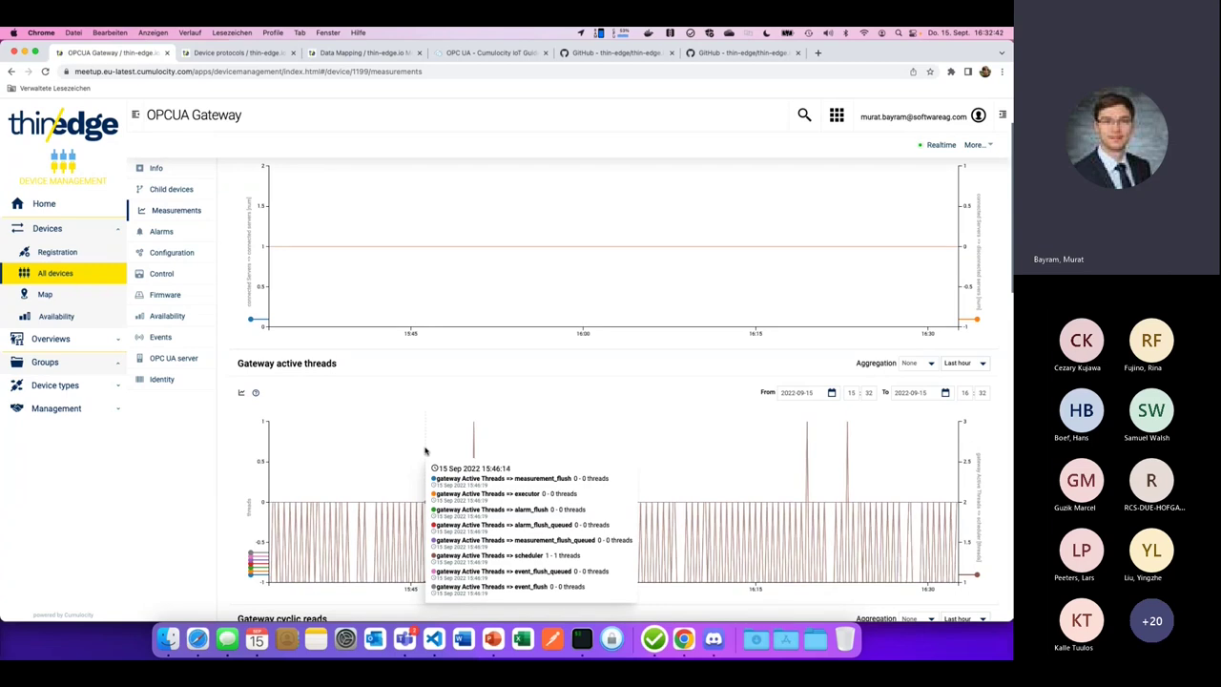
{"action": "left_click", "coordinate": [183, 256]}
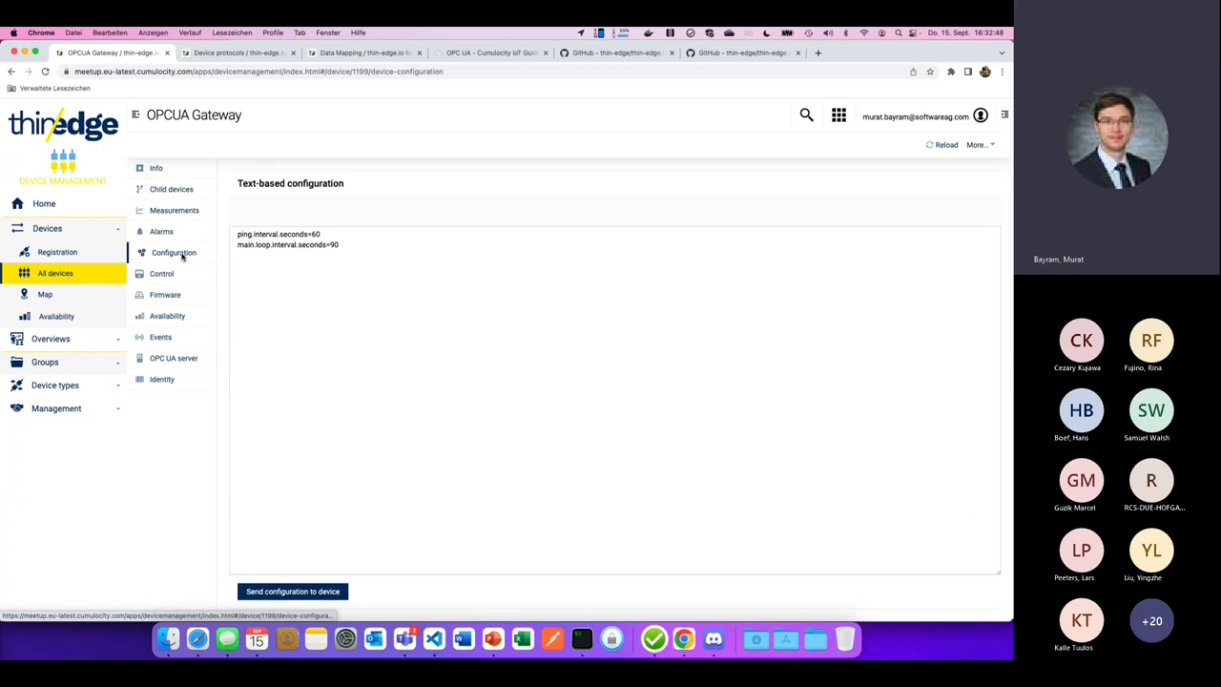
Check the OPCUA Gateway's current firmware and the gateway-agent versions available as a replacement, without installing any.
{"action": "left_click", "coordinate": [188, 296]}
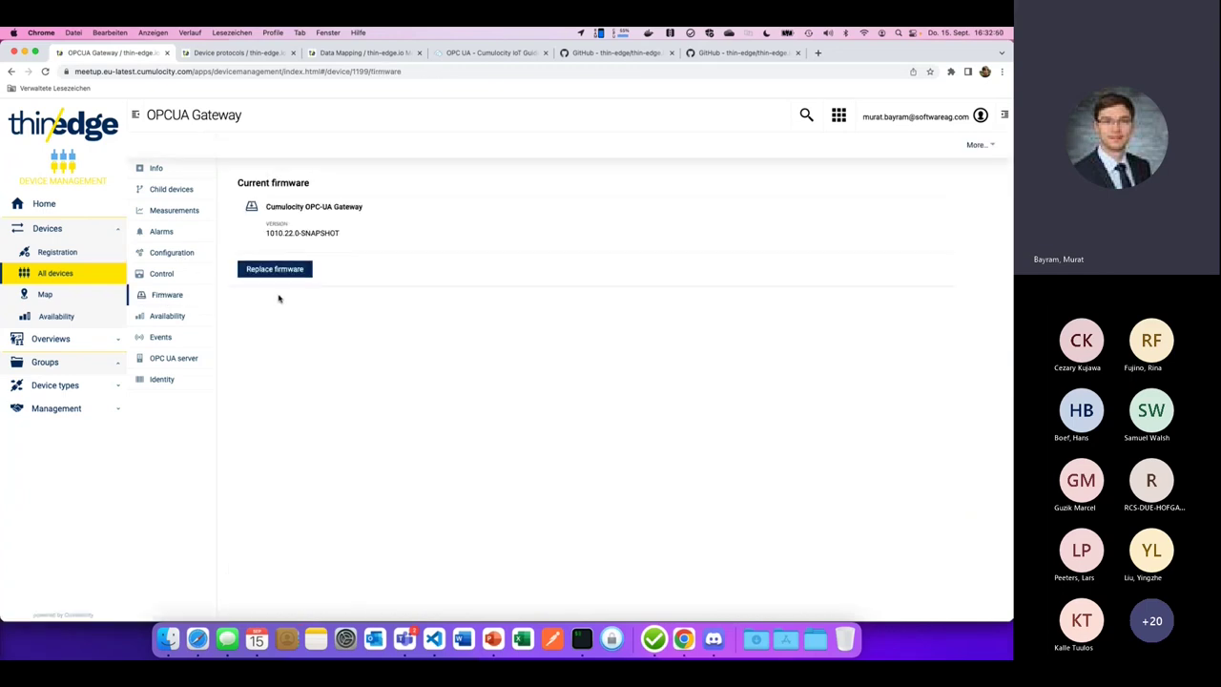
{"action": "left_click", "coordinate": [304, 270]}
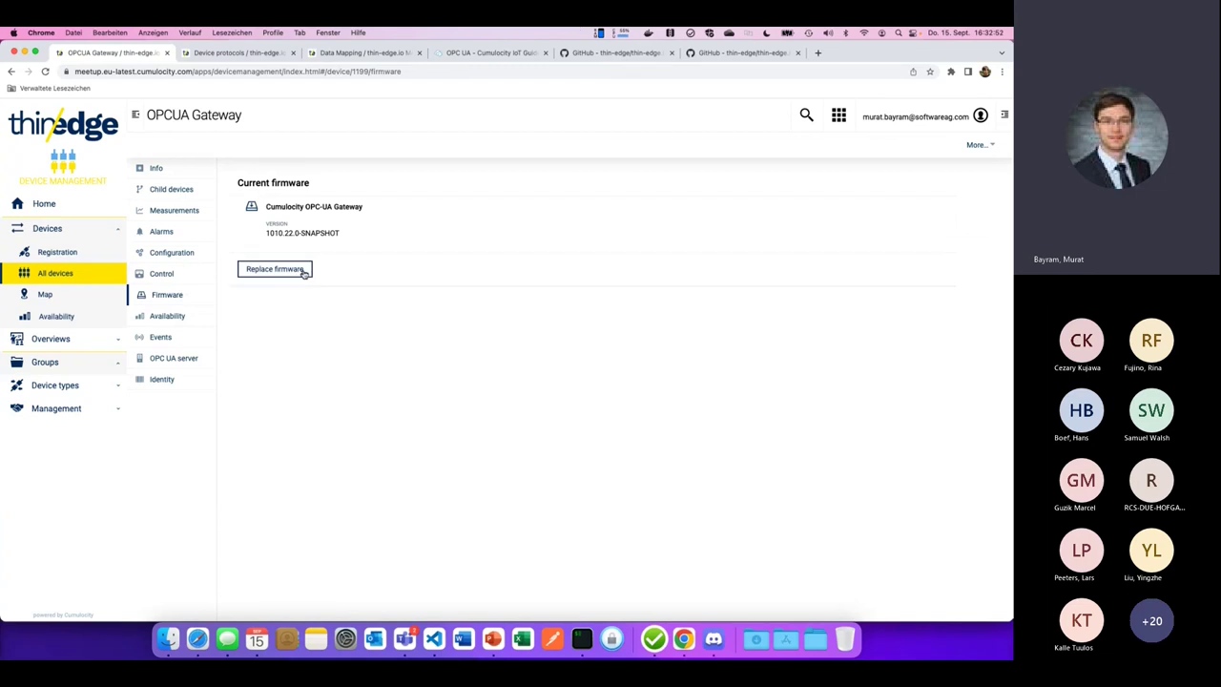
{"action": "left_click", "coordinate": [304, 270]}
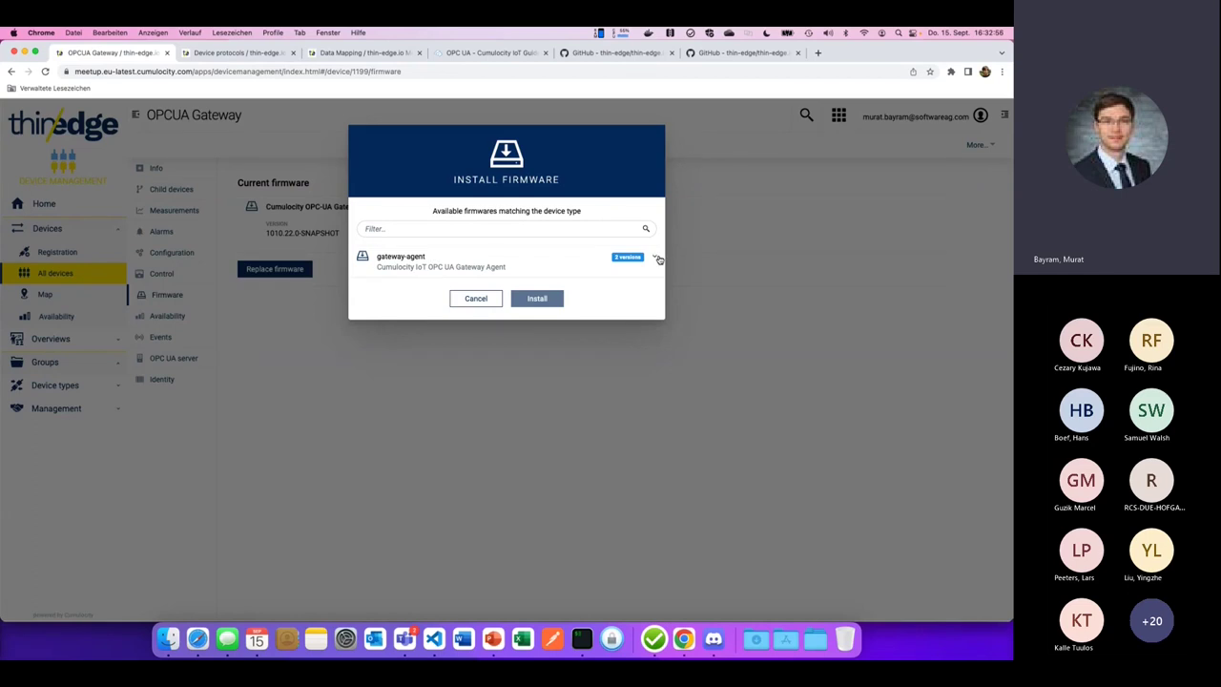
{"action": "left_click", "coordinate": [654, 257]}
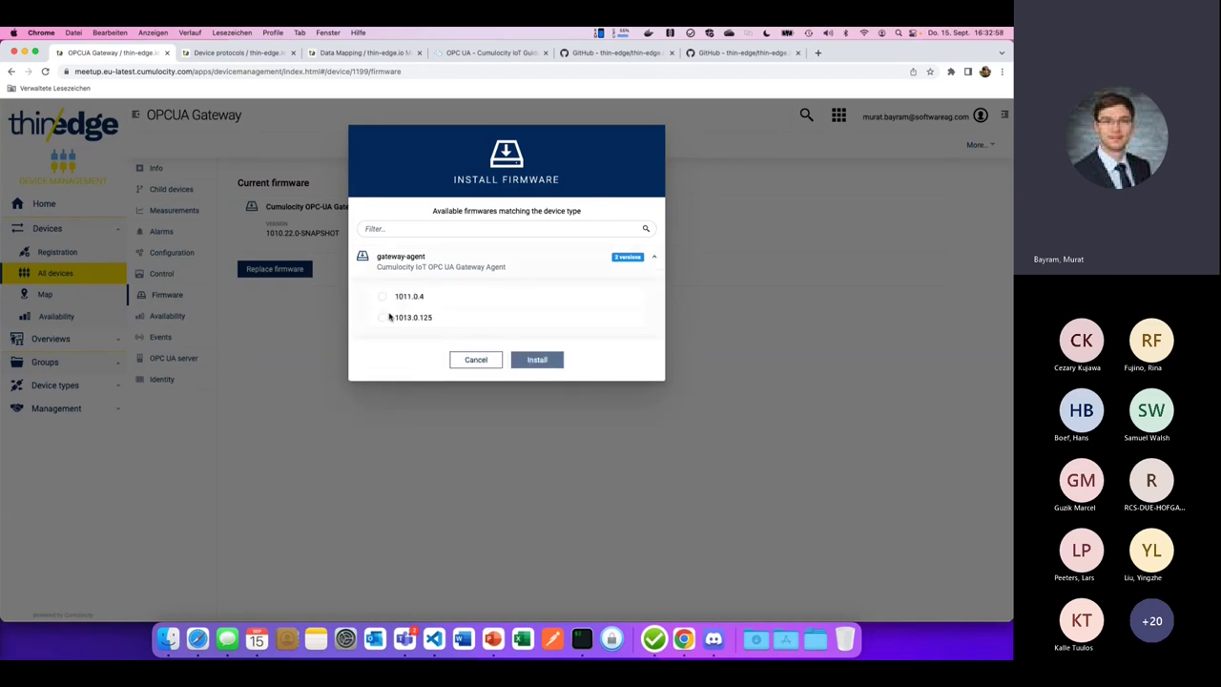
{"action": "left_click", "coordinate": [473, 362]}
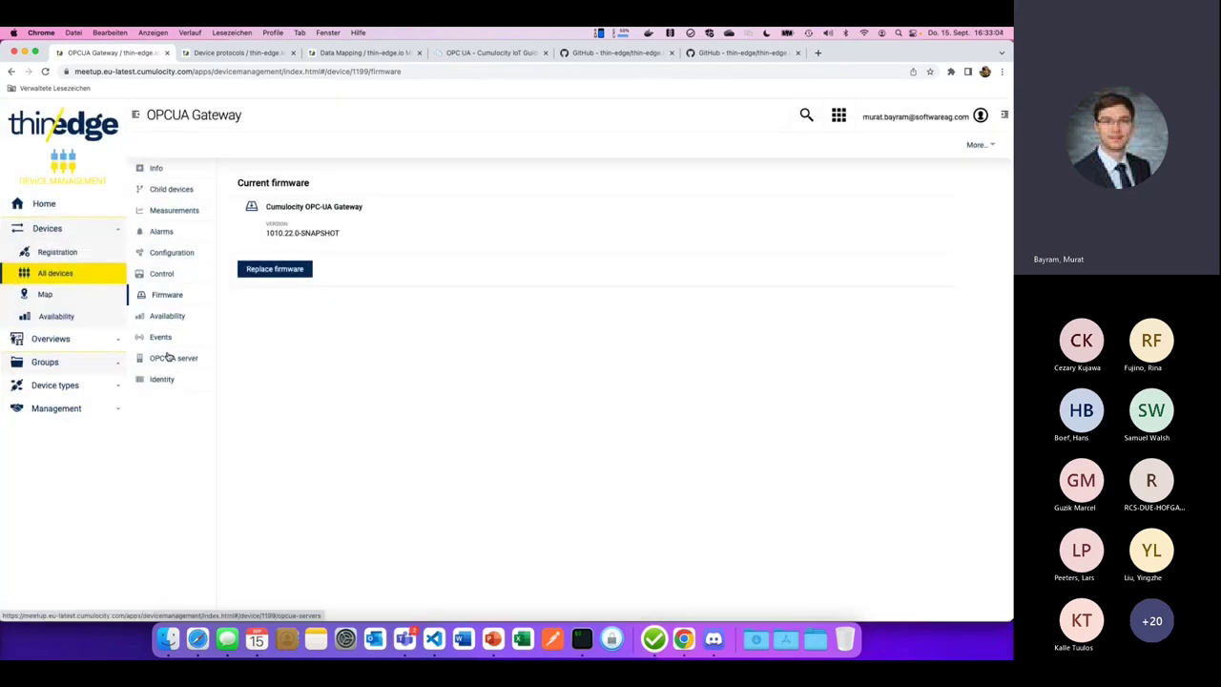
Examine the Example OPCUA Server's connection settings and list the OPCUA Gateway's child devices.
{"action": "left_click", "coordinate": [171, 358]}
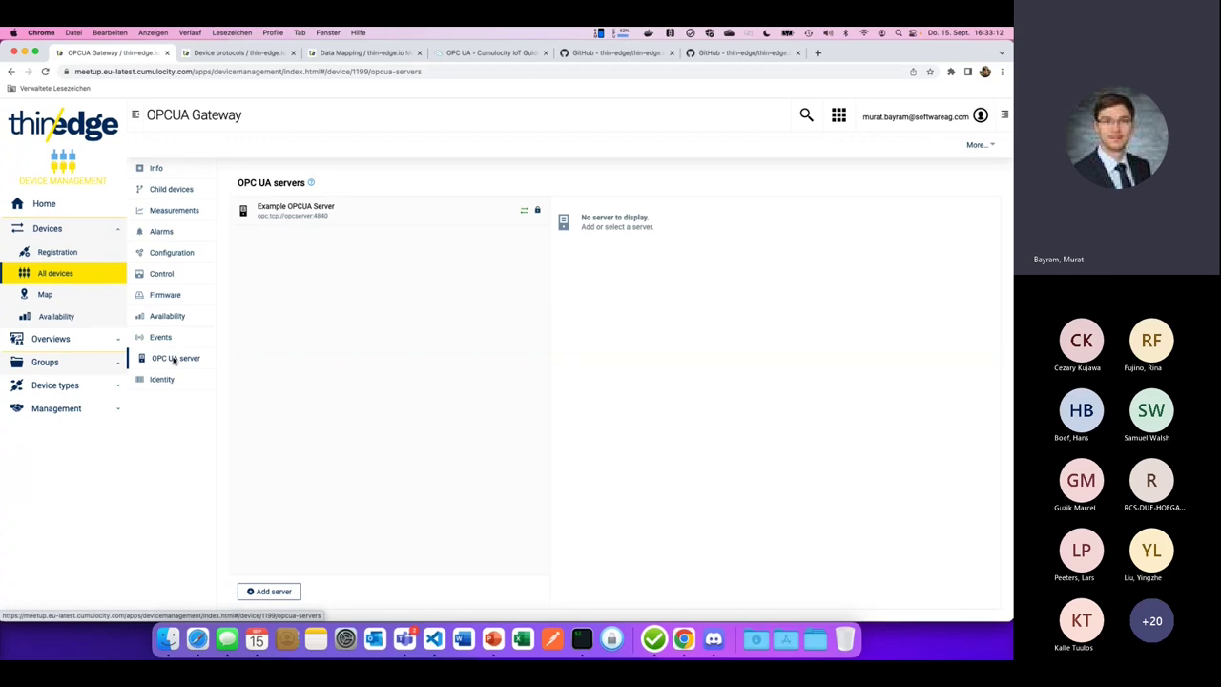
{"action": "left_click", "coordinate": [336, 213]}
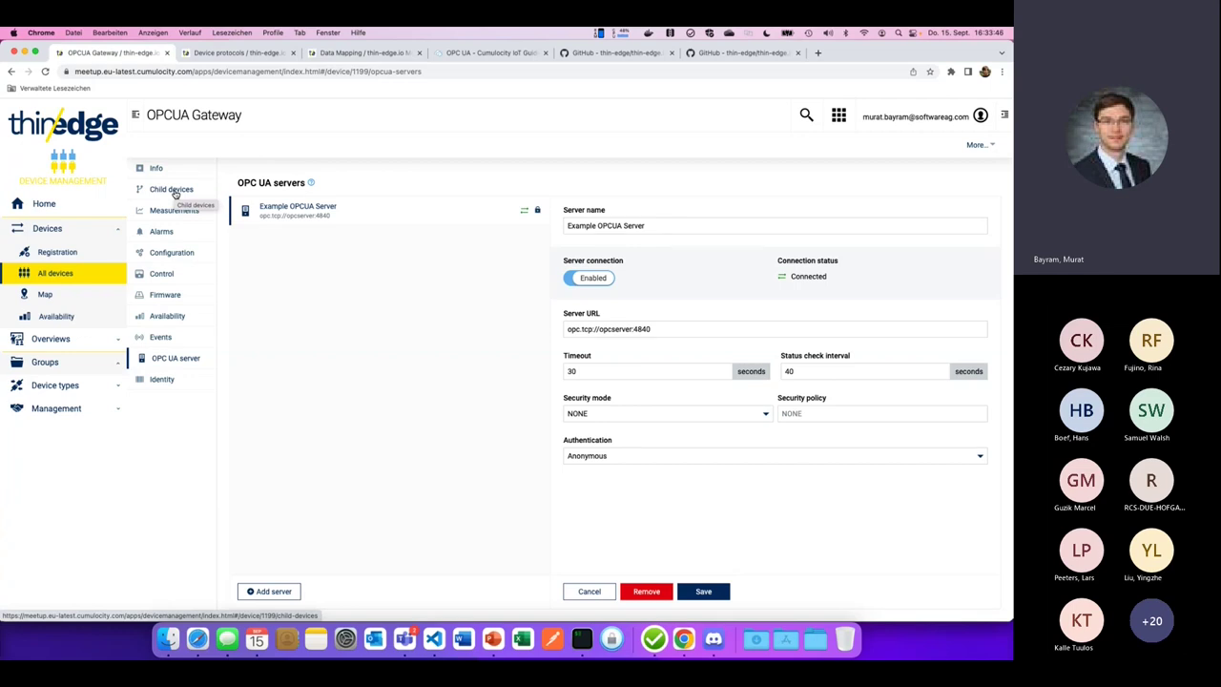
{"action": "left_click", "coordinate": [175, 194]}
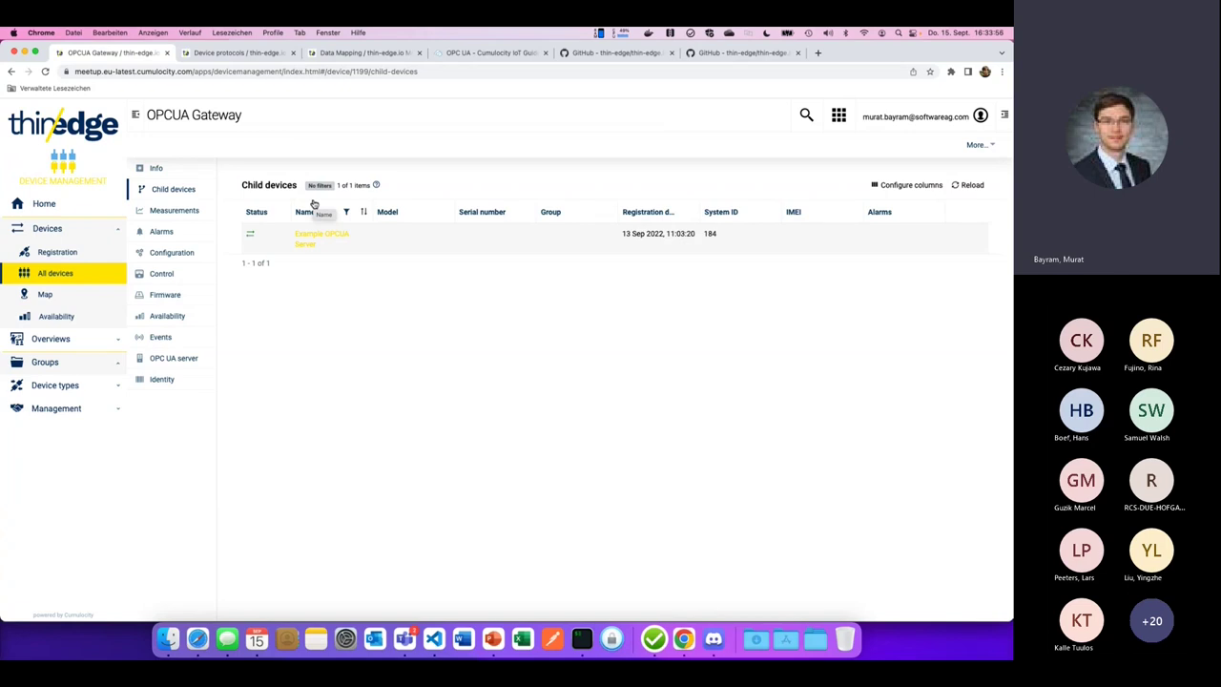
Open the Example OPCUA Server child device and review its server response time measurements.
{"action": "left_click", "coordinate": [319, 238]}
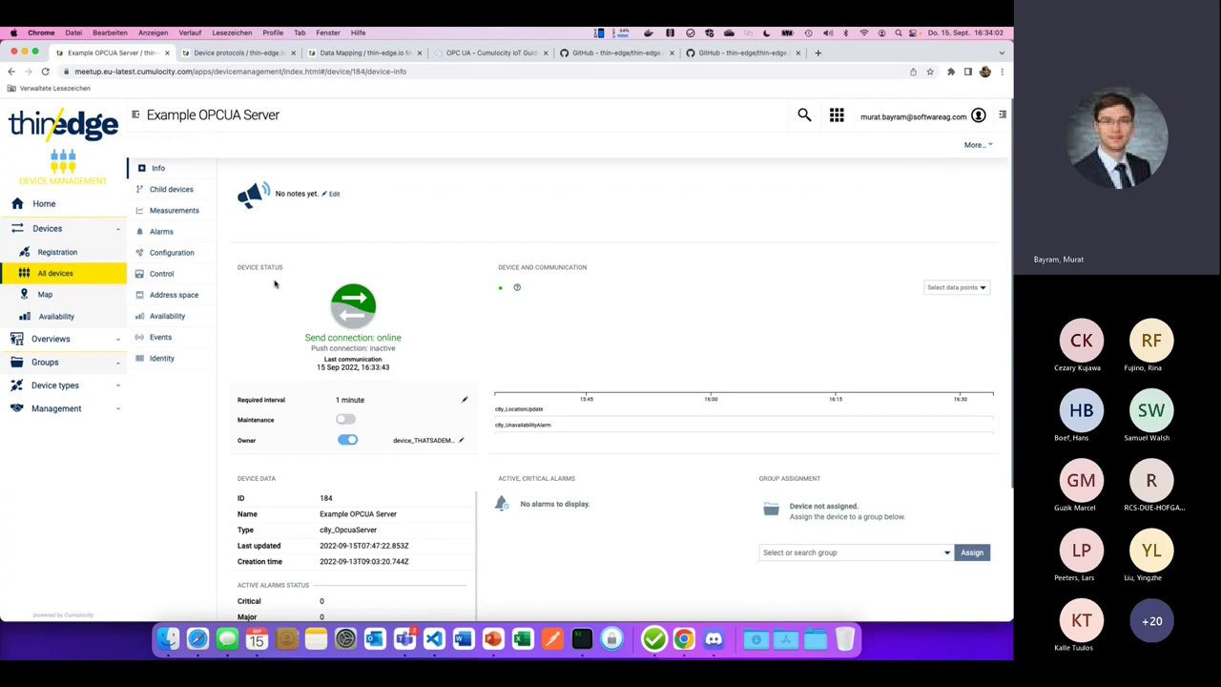
{"action": "left_click", "coordinate": [173, 213]}
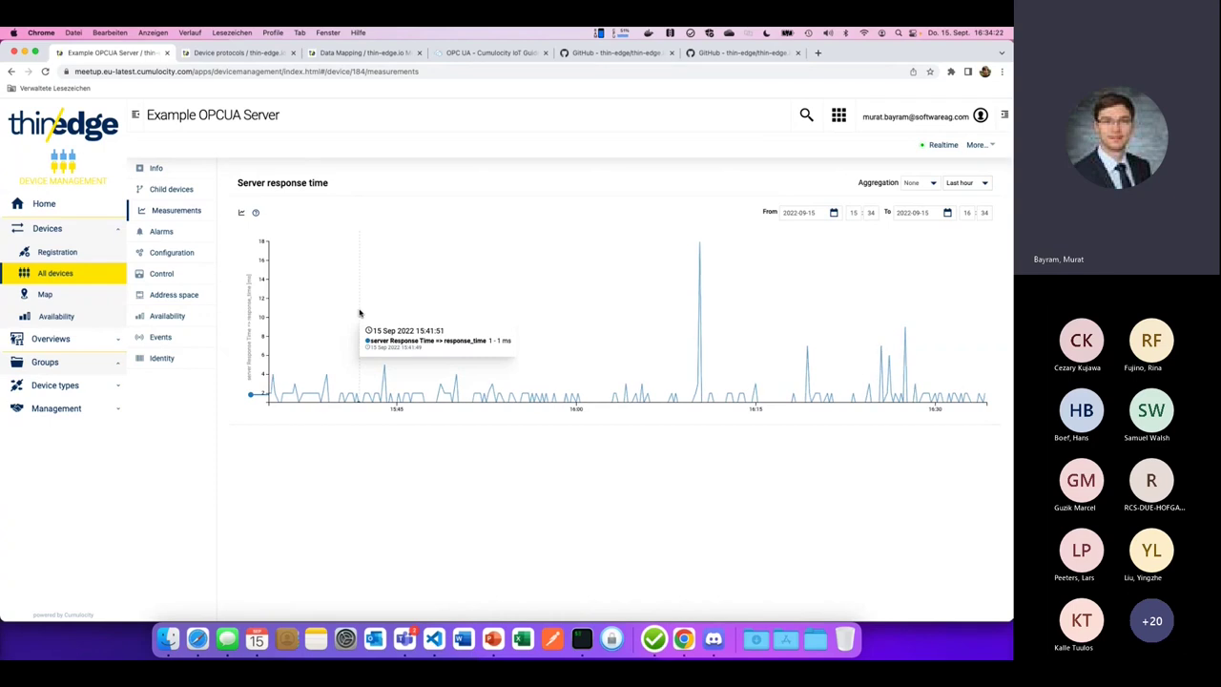
Browse the server's address space down to Factory 2, Line 1, Machine 0815, Drives and inspect the Power node's attributes and references.
{"action": "left_click", "coordinate": [168, 296]}
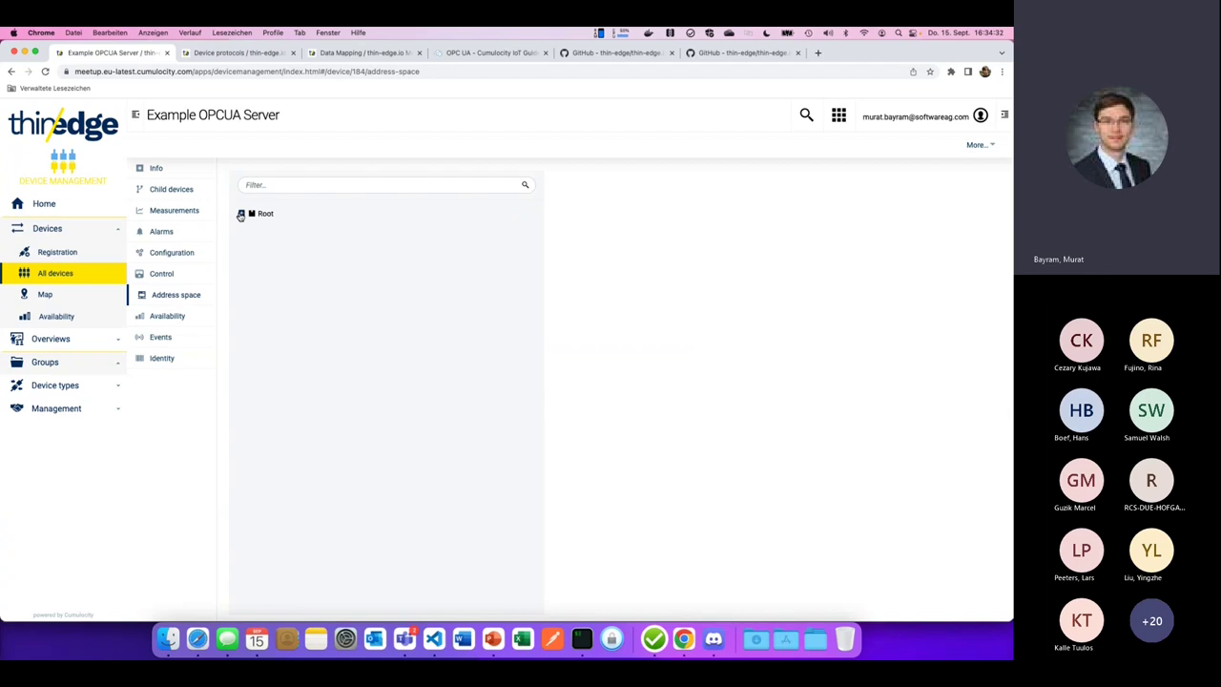
{"action": "left_click", "coordinate": [241, 214]}
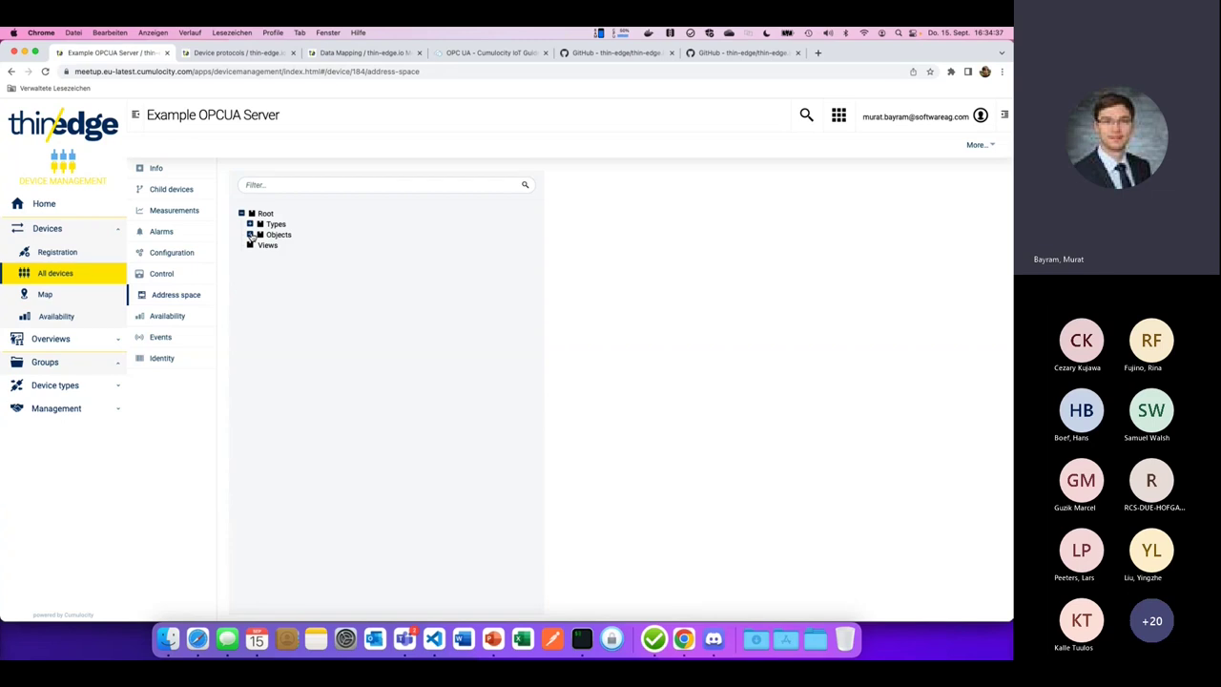
{"action": "left_click", "coordinate": [250, 235]}
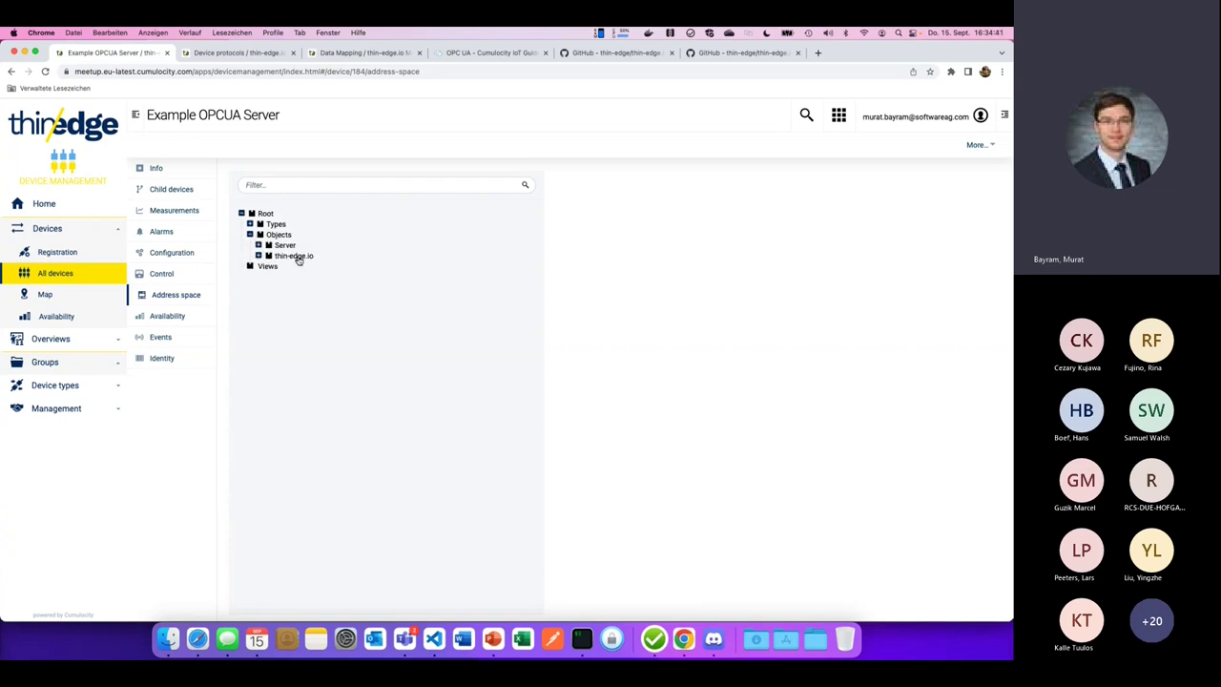
{"action": "left_click", "coordinate": [258, 258]}
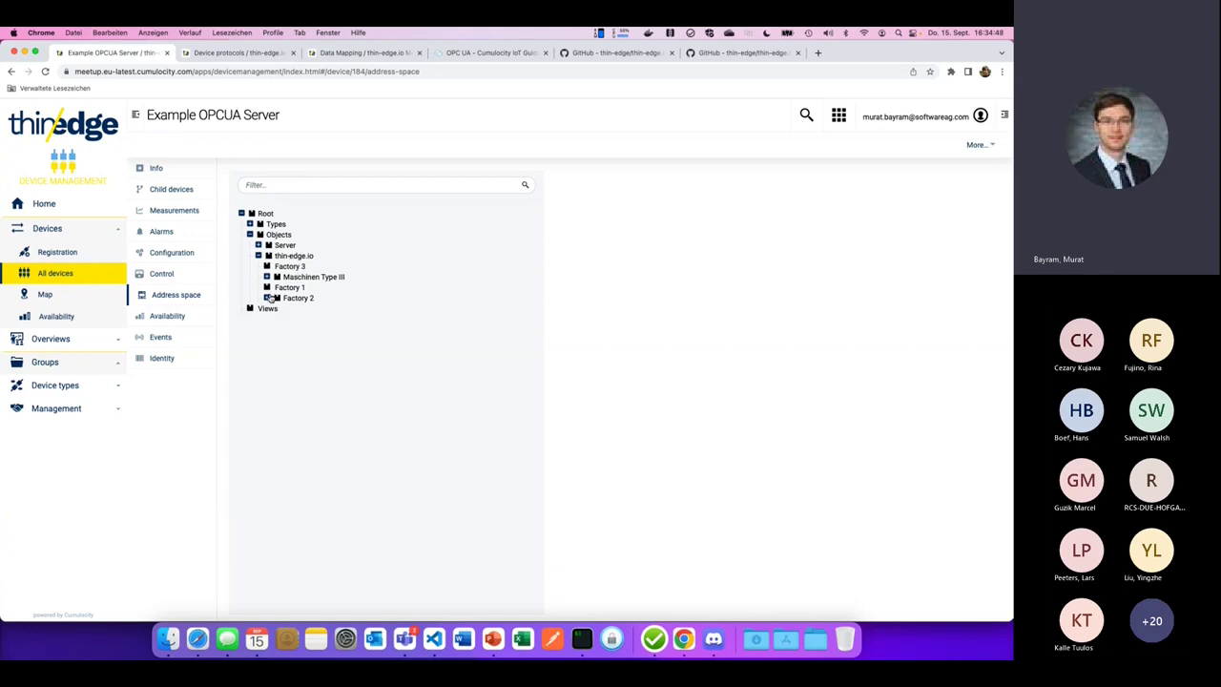
{"action": "left_click", "coordinate": [269, 298]}
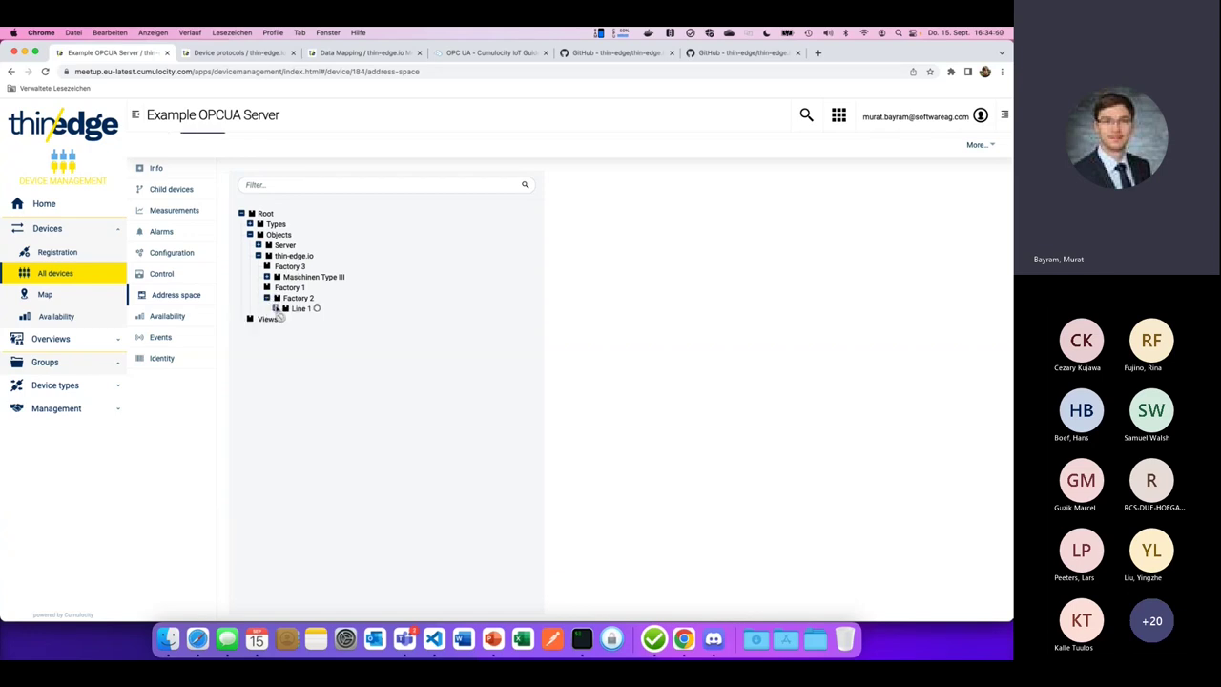
{"action": "left_click", "coordinate": [283, 320]}
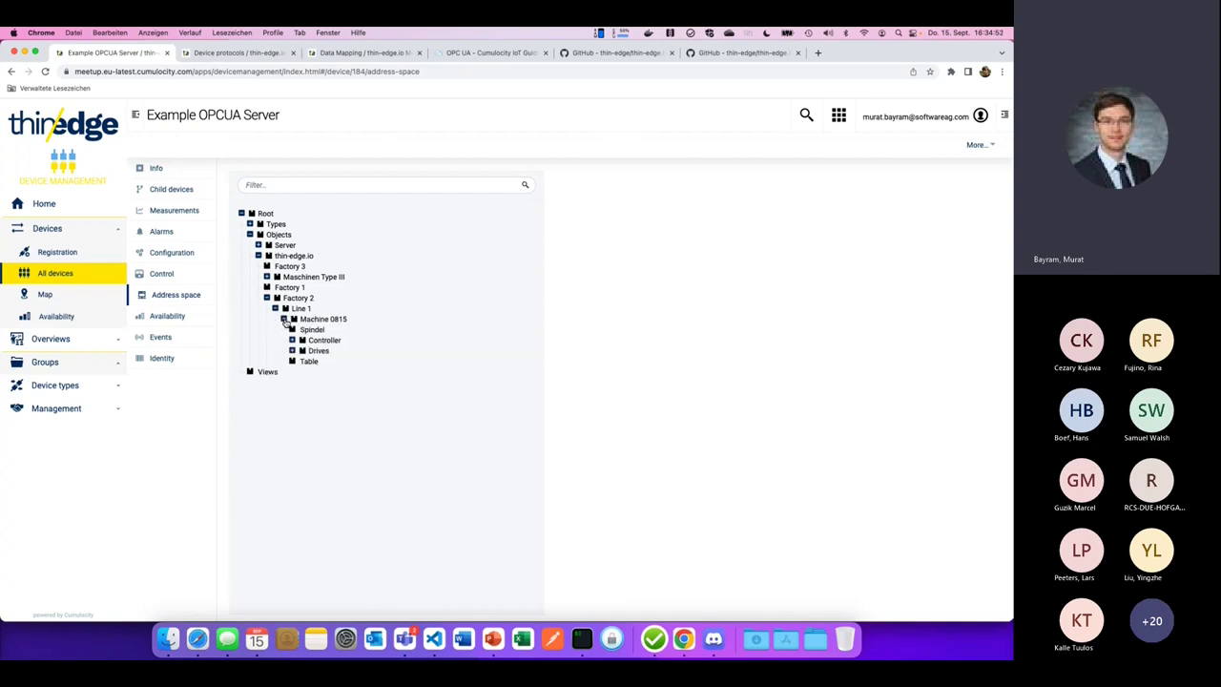
{"action": "left_click", "coordinate": [291, 350]}
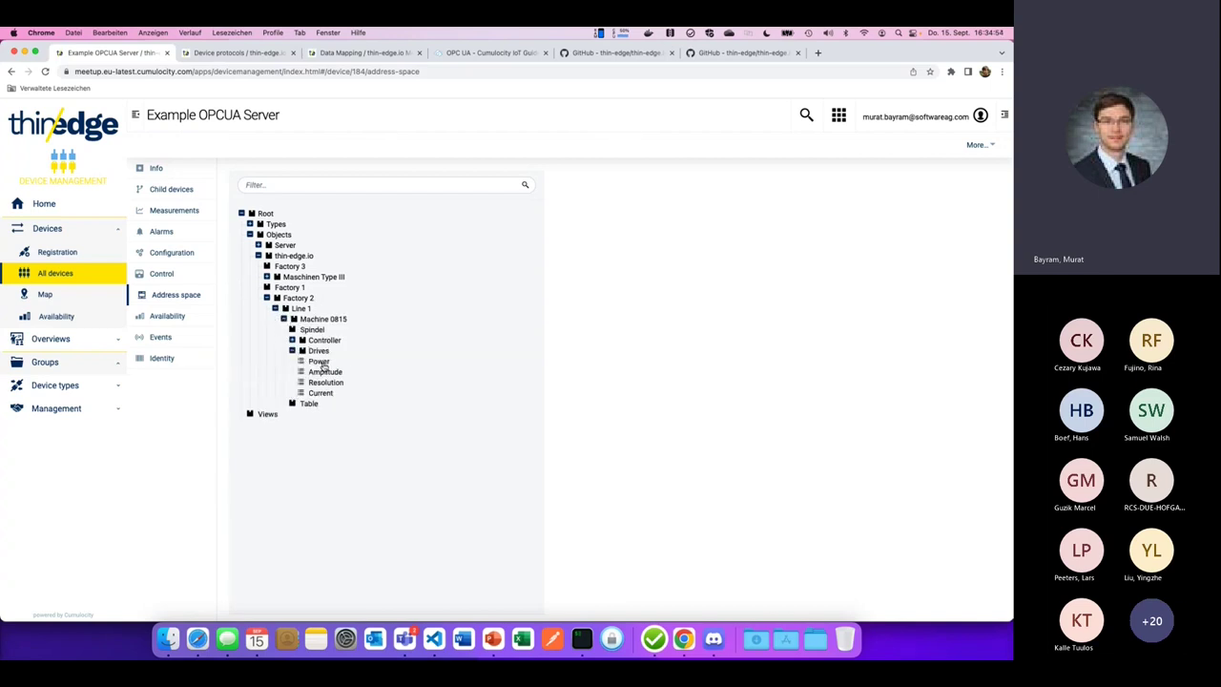
{"action": "left_click", "coordinate": [319, 362]}
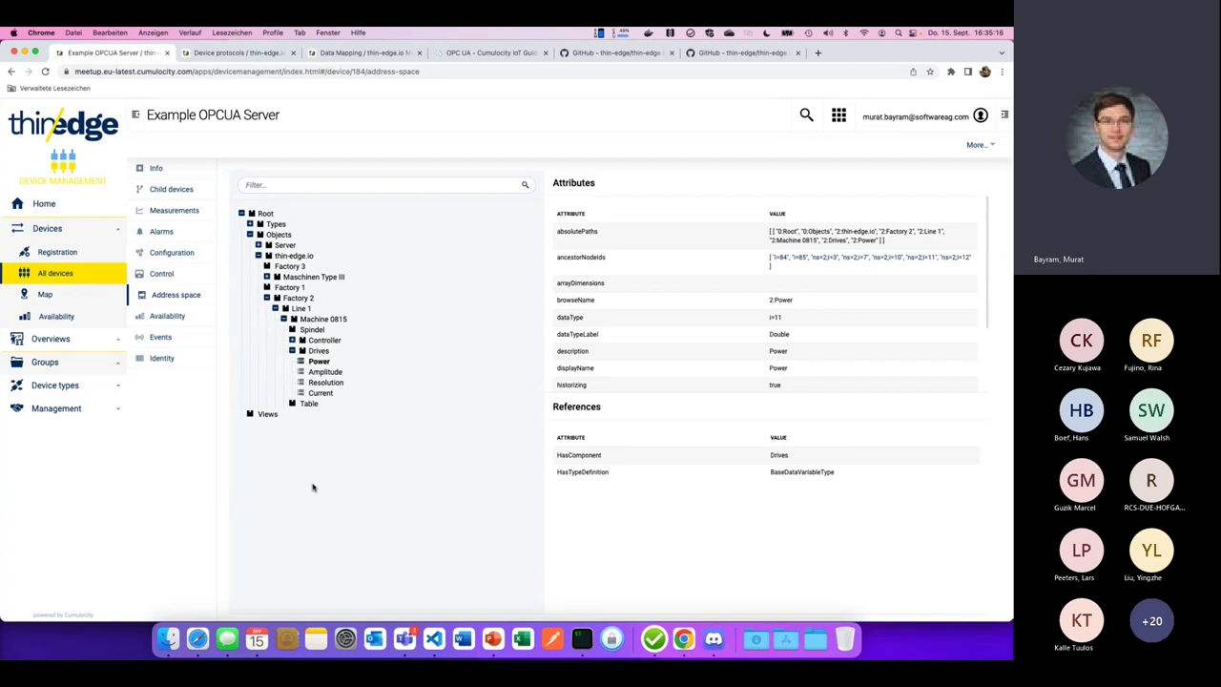
Switch to PowerPoint and advance the protocol drivers slide to the Data Mapper and its mapping callout.
{"action": "left_click", "coordinate": [492, 638]}
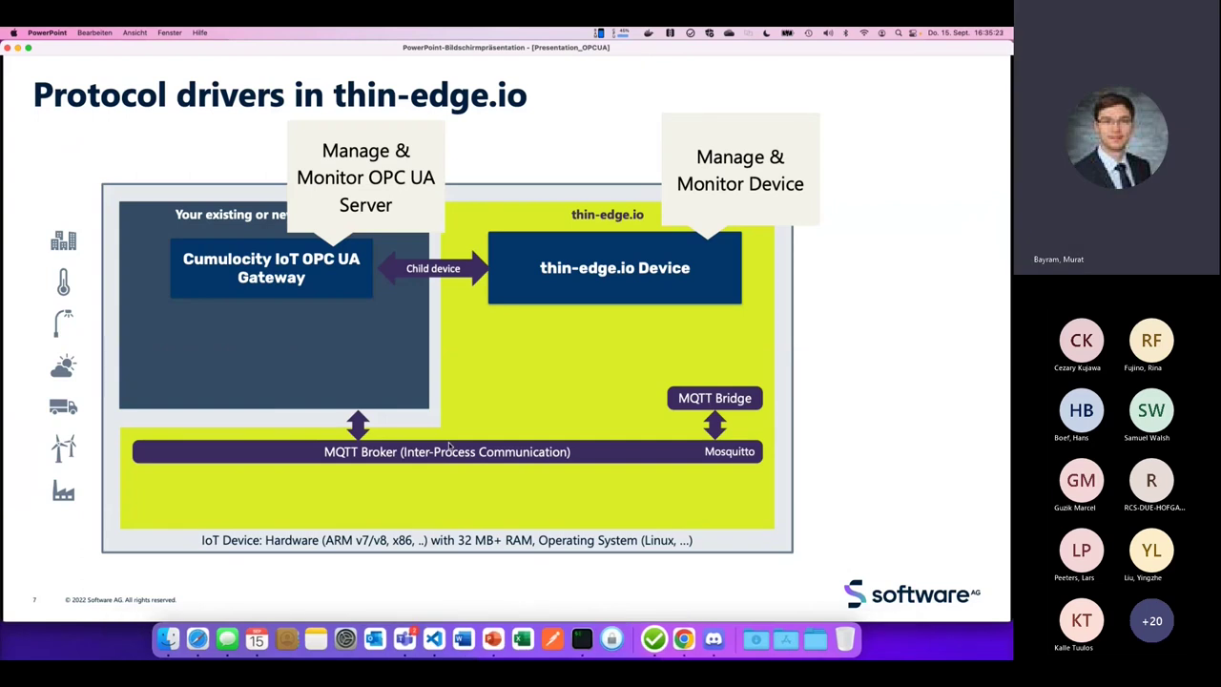
{"action": "key", "text": "Right"}
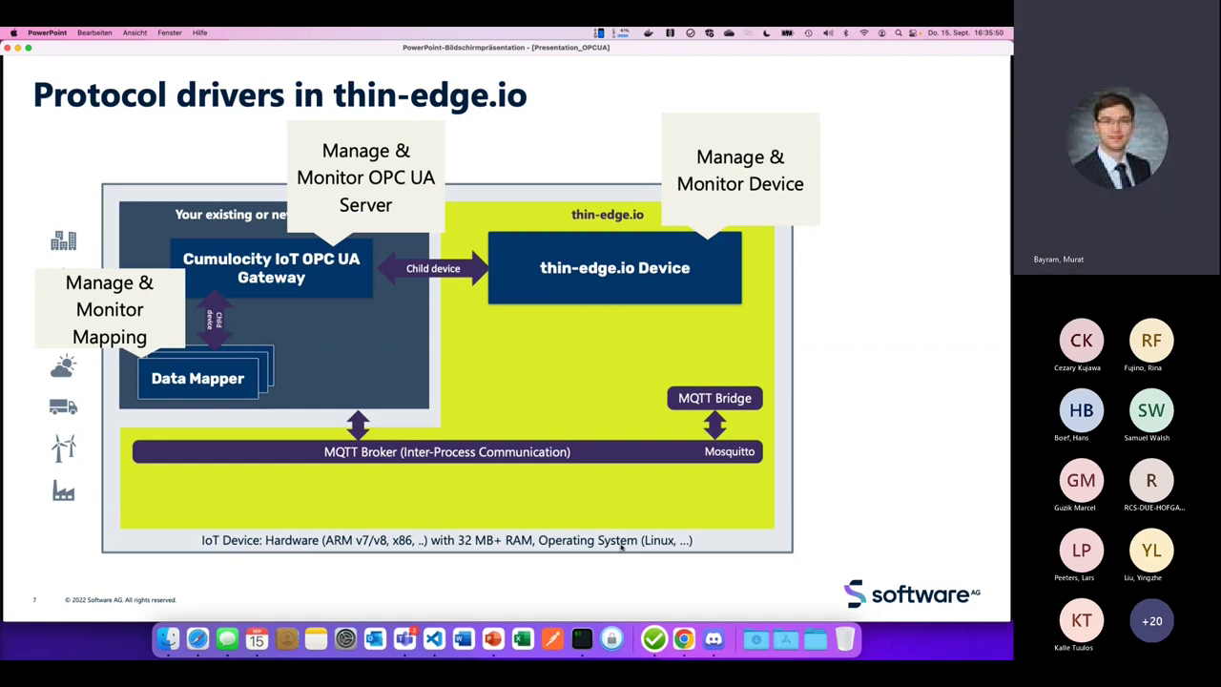
Switch to Chrome and start adding an OPC UA device protocol on the Device protocols page.
{"action": "left_click", "coordinate": [683, 637]}
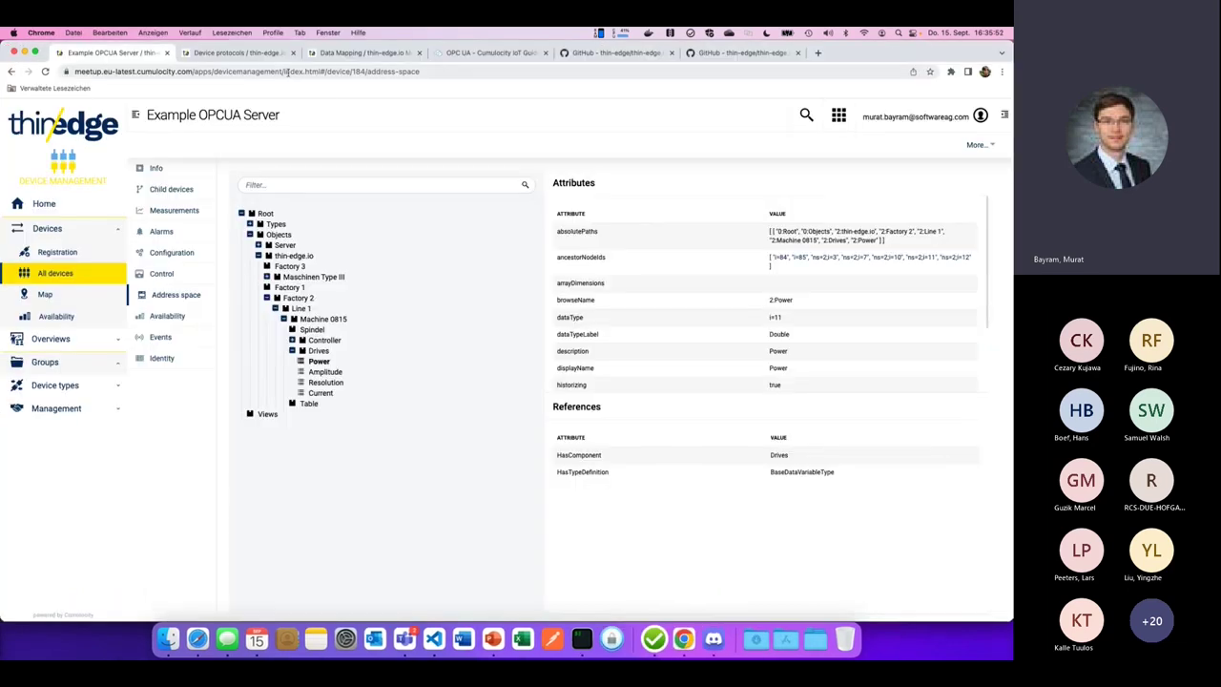
{"action": "left_click", "coordinate": [238, 52]}
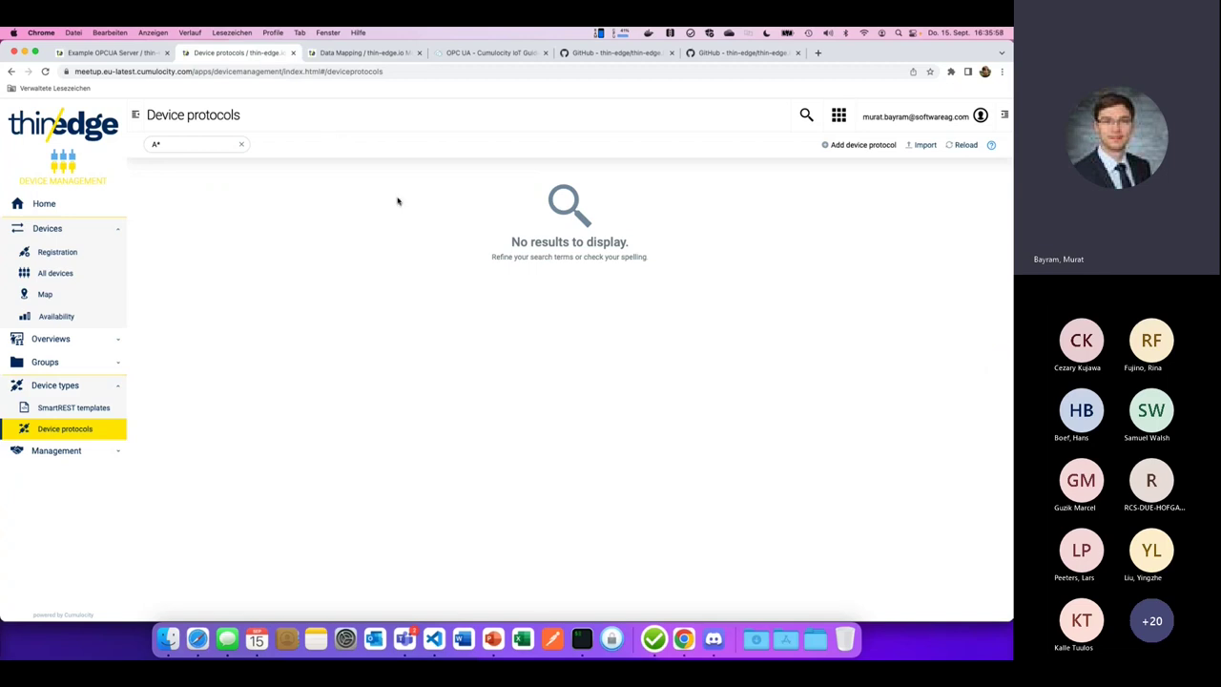
{"action": "left_click", "coordinate": [839, 148]}
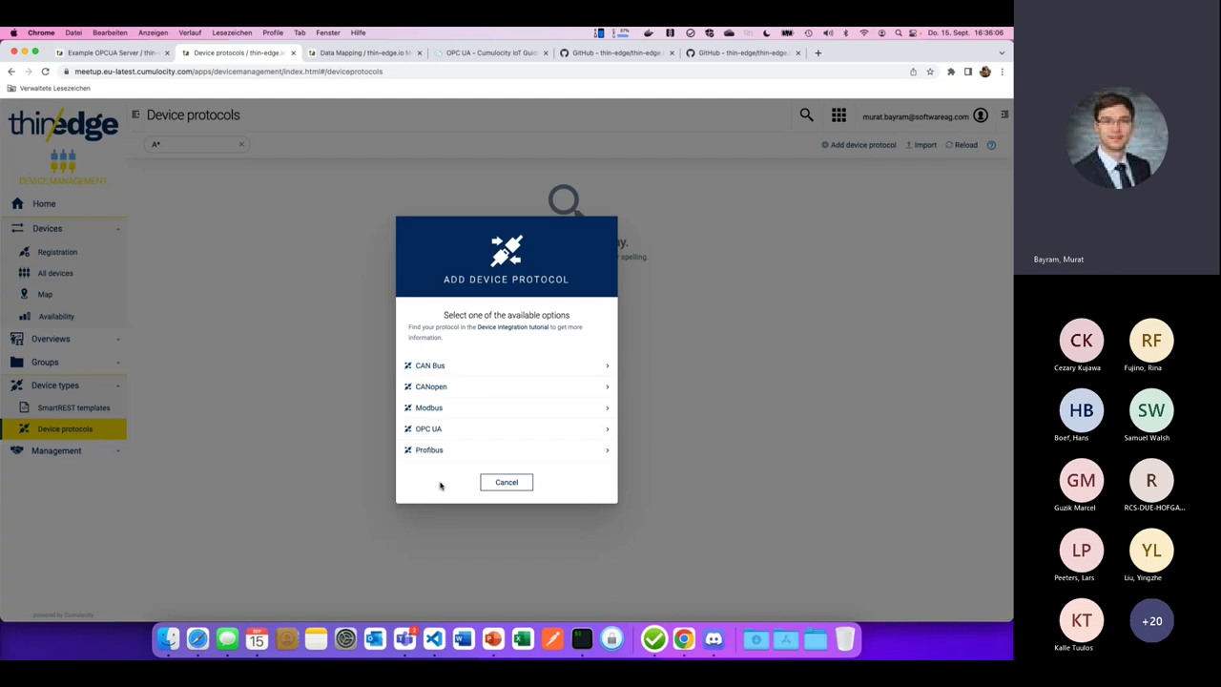
{"action": "left_click", "coordinate": [436, 431]}
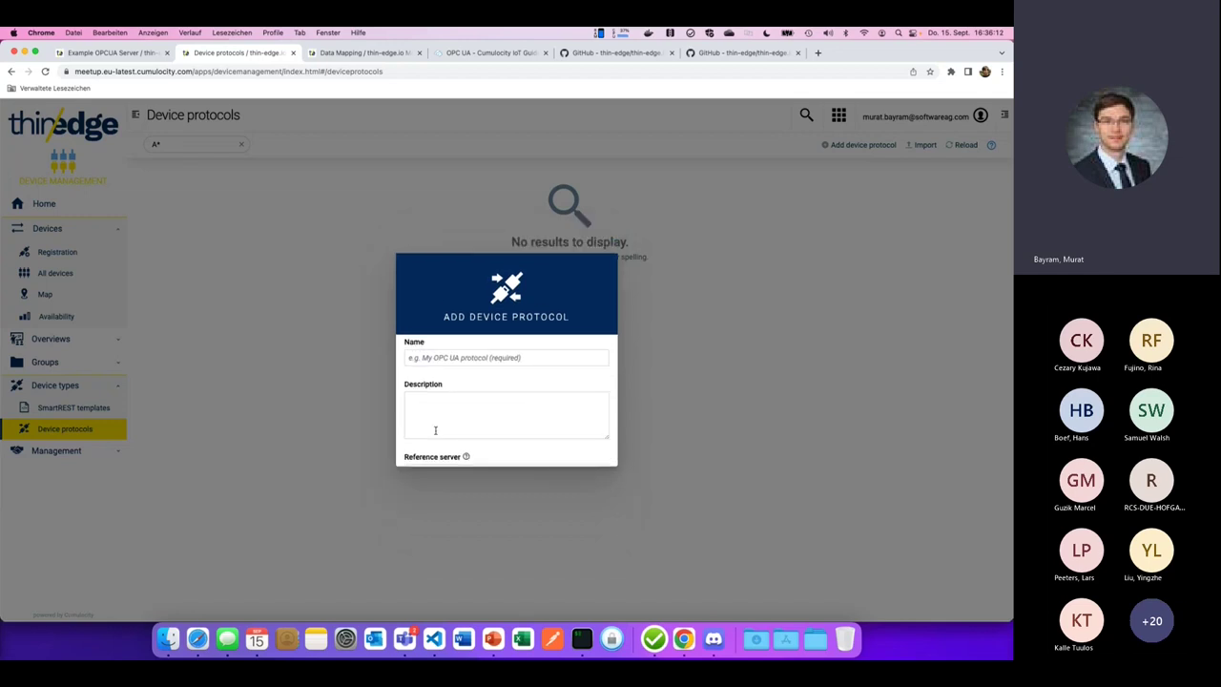
Name the new OPC UA device protocol Live Mapping.
{"action": "left_click", "coordinate": [462, 303]}
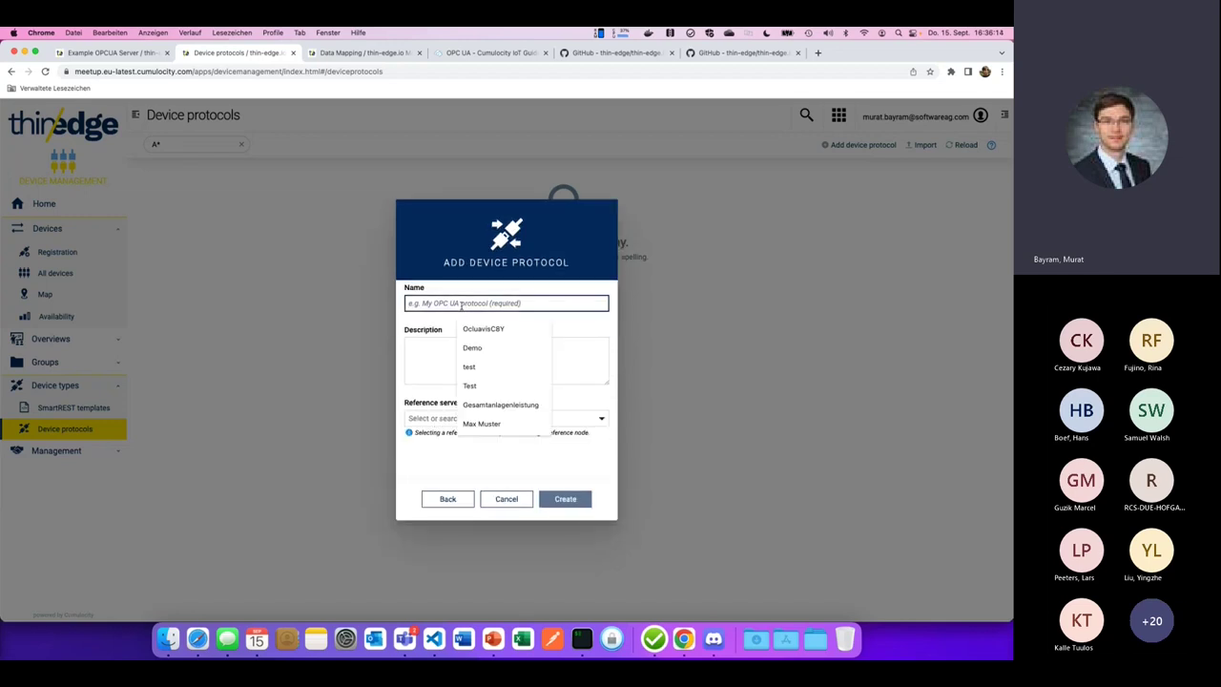
{"action": "type", "text": "Demo Ma"}
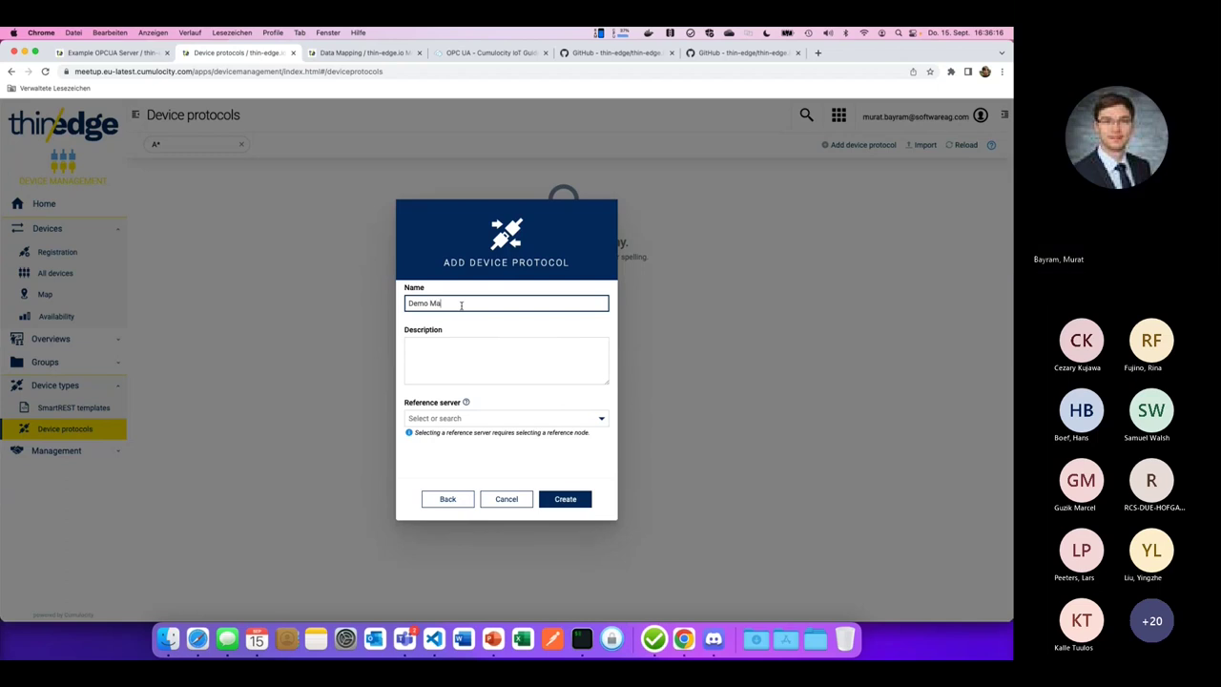
{"action": "key", "text": "BackSpace"}
{"action": "key", "text": "BackSpace"}
{"action": "key", "text": "BackSpace"}
{"action": "key", "text": "BackSpace"}
{"action": "key", "text": "BackSpace"}
{"action": "key", "text": "BackSpace"}
{"action": "type", "text": "Live"}
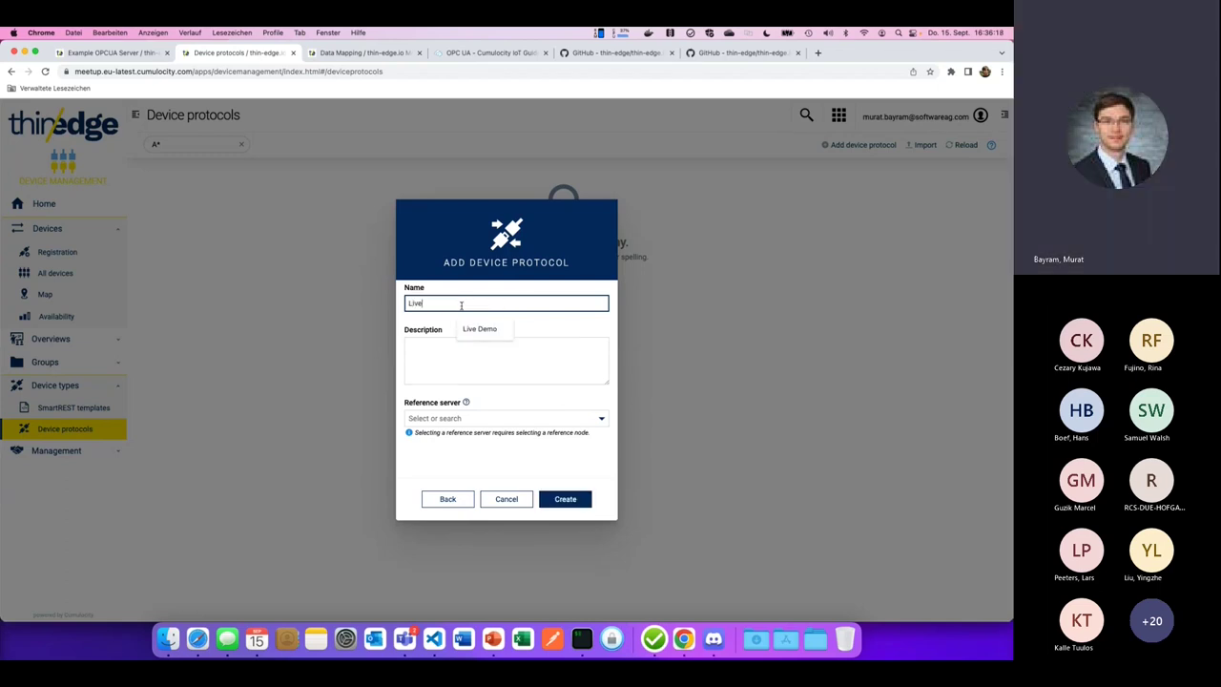
{"action": "type", "text": " Mapping"}
Set Example OPCUA Server as the reference server with Factory 2 as the reference node, and create the protocol.
{"action": "left_click", "coordinate": [501, 419]}
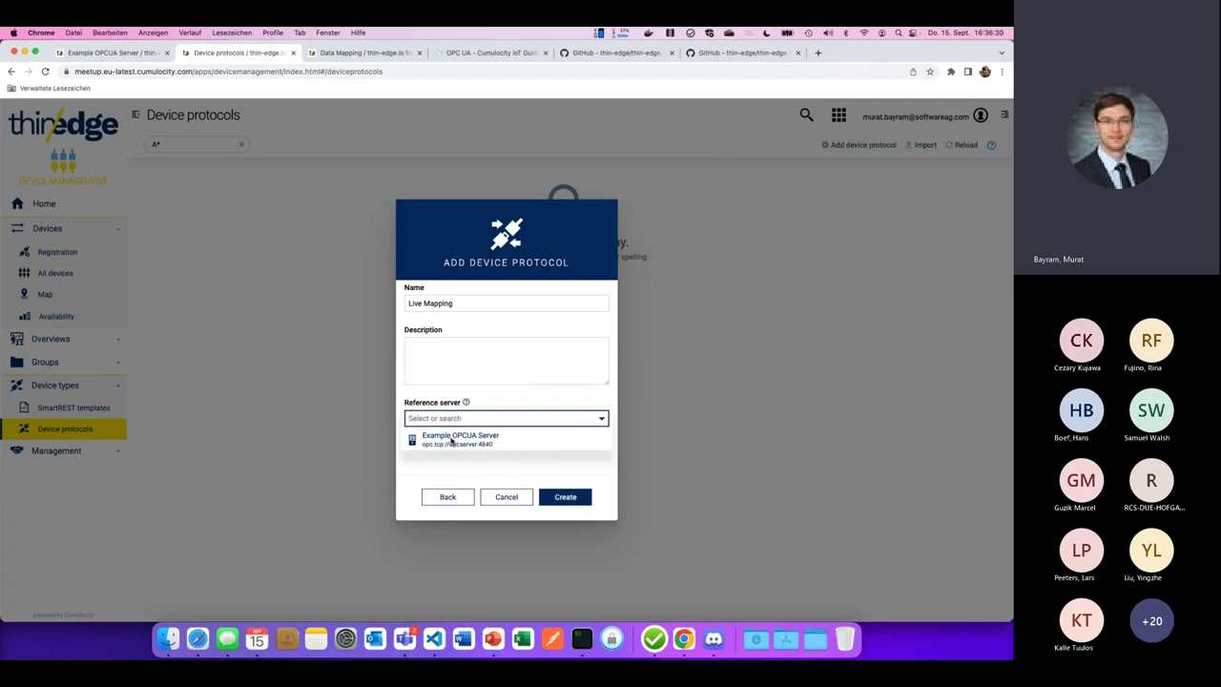
{"action": "left_click", "coordinate": [450, 438]}
{"action": "left_click", "coordinate": [417, 455]}
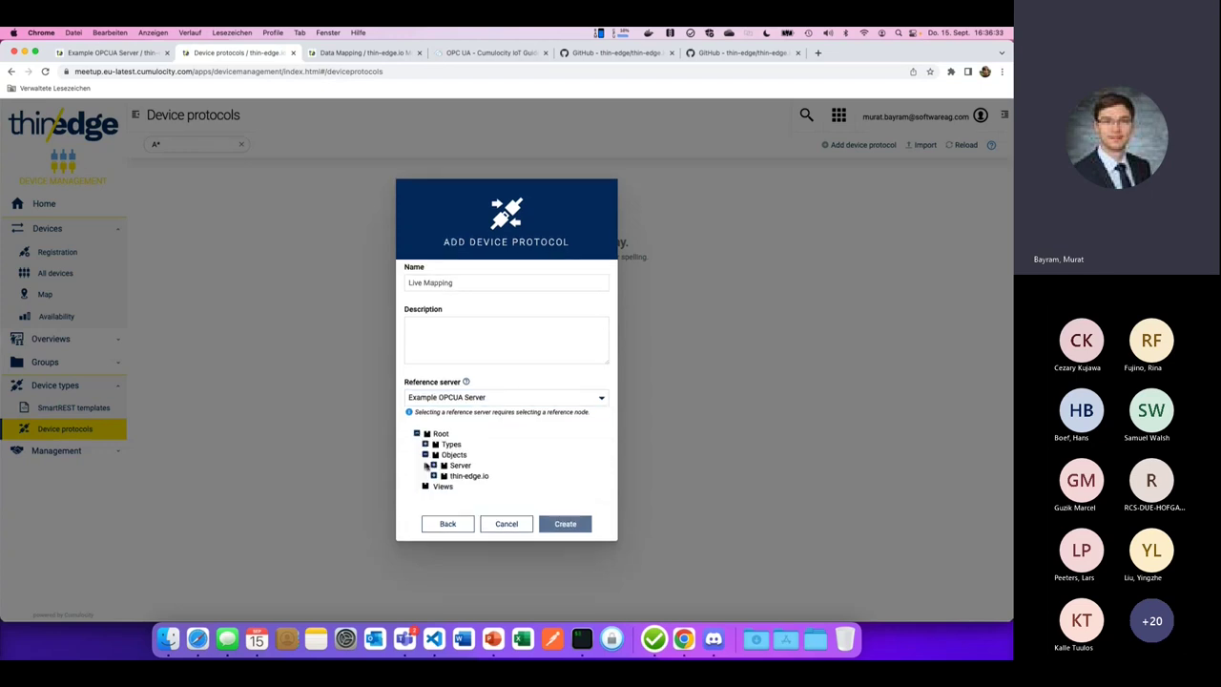
{"action": "left_click", "coordinate": [427, 465]}
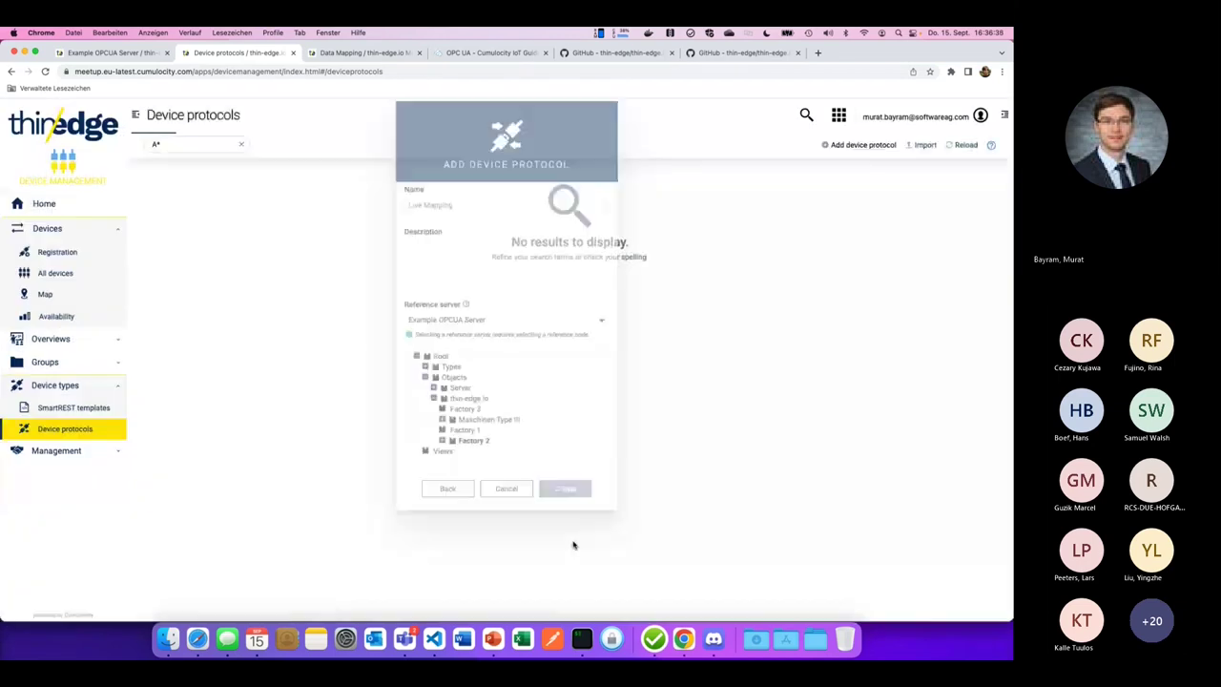
{"action": "left_click", "coordinate": [565, 523]}
Activate the Live Mapping protocol and add a variable for the Power node under Line 1, Machine 0815, Drives.
{"action": "left_click", "coordinate": [167, 249]}
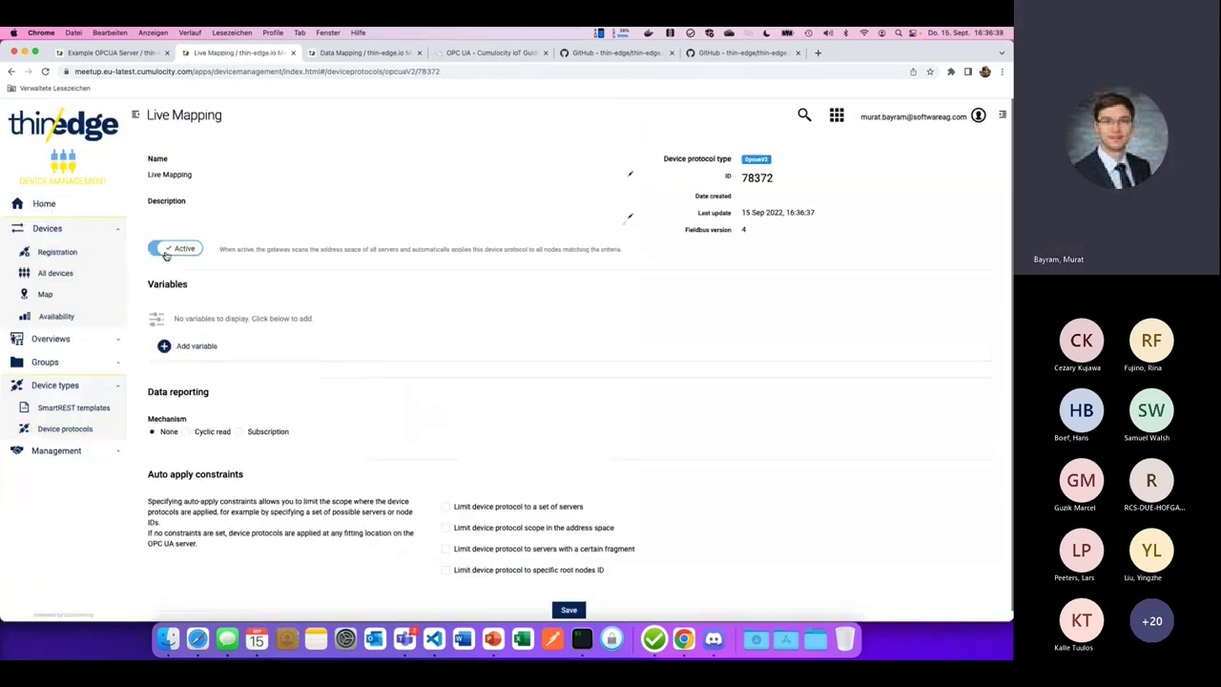
{"action": "left_click", "coordinate": [198, 345]}
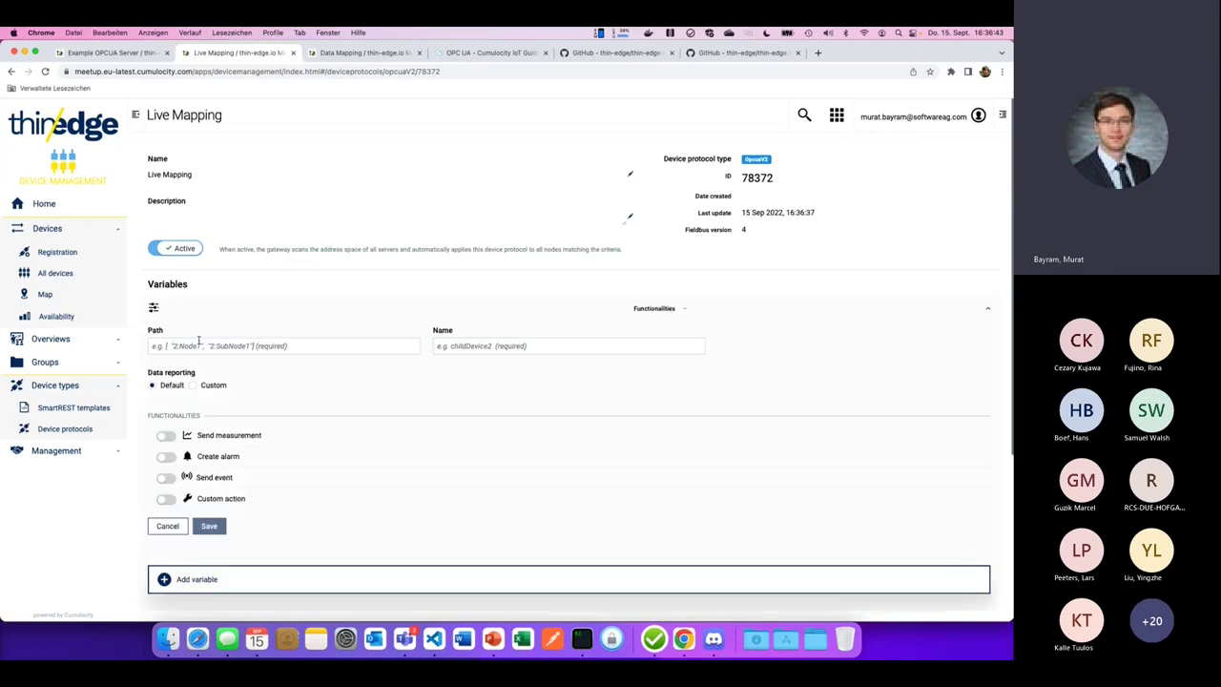
{"action": "left_click", "coordinate": [246, 346]}
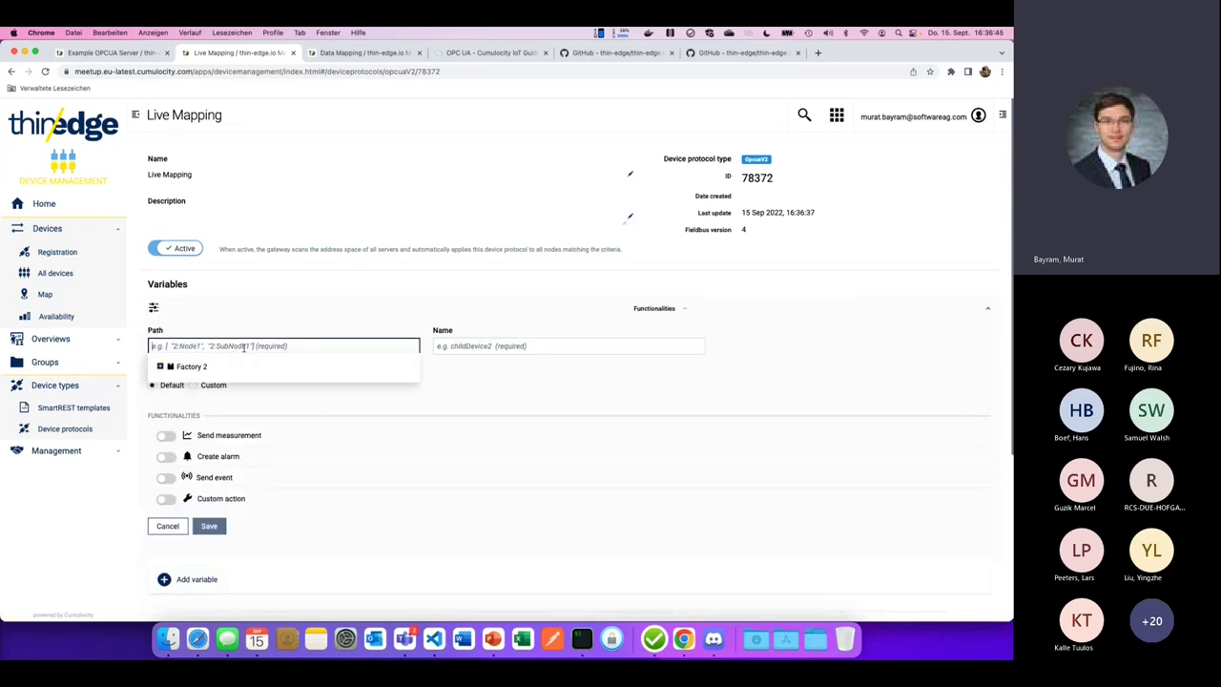
{"action": "left_click", "coordinate": [161, 368]}
{"action": "left_click", "coordinate": [169, 378]}
{"action": "left_click", "coordinate": [177, 388]}
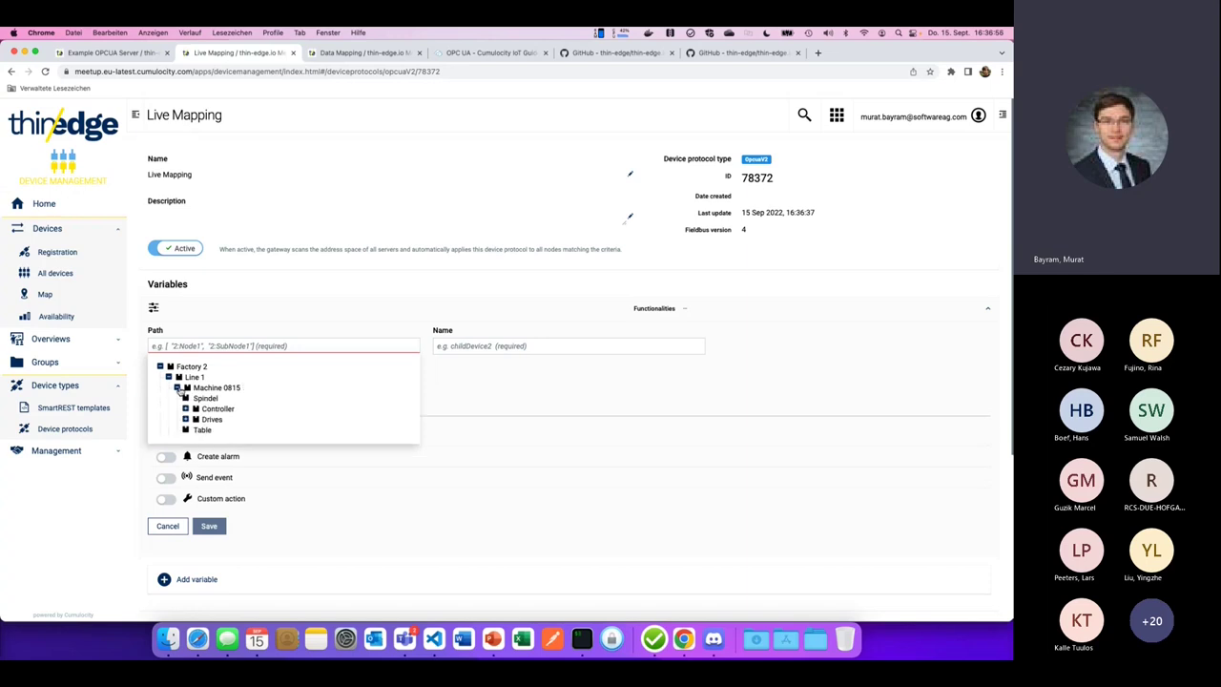
{"action": "left_click", "coordinate": [185, 419]}
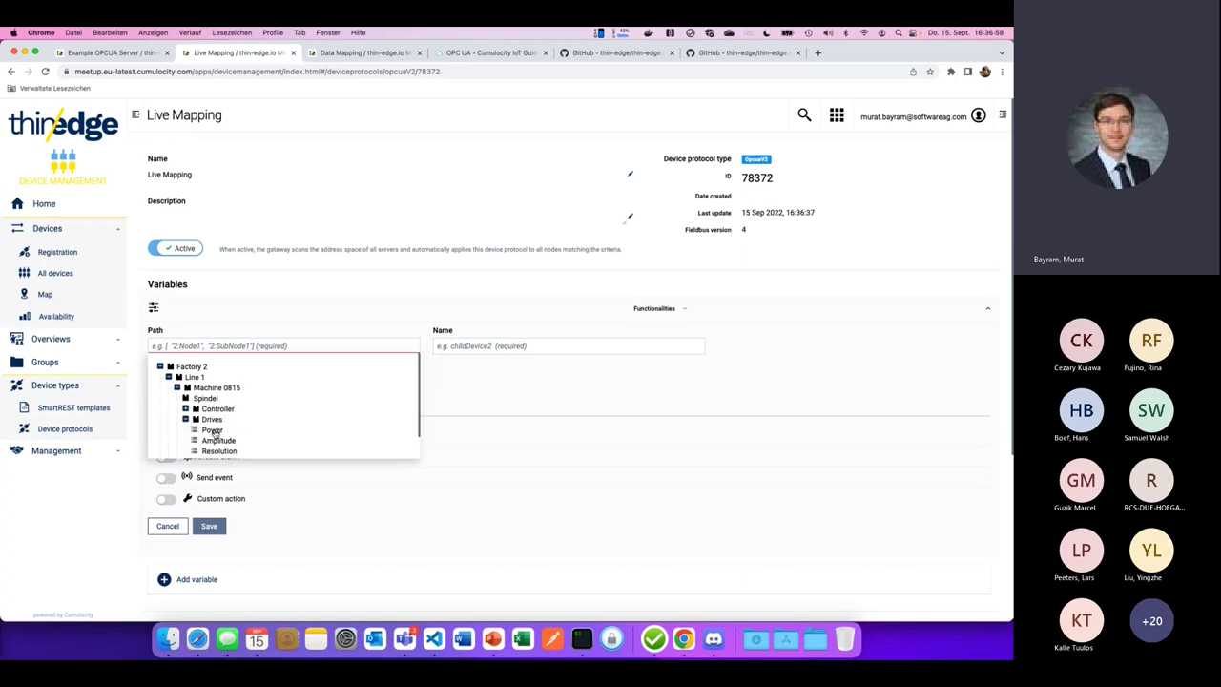
{"action": "left_click", "coordinate": [214, 431]}
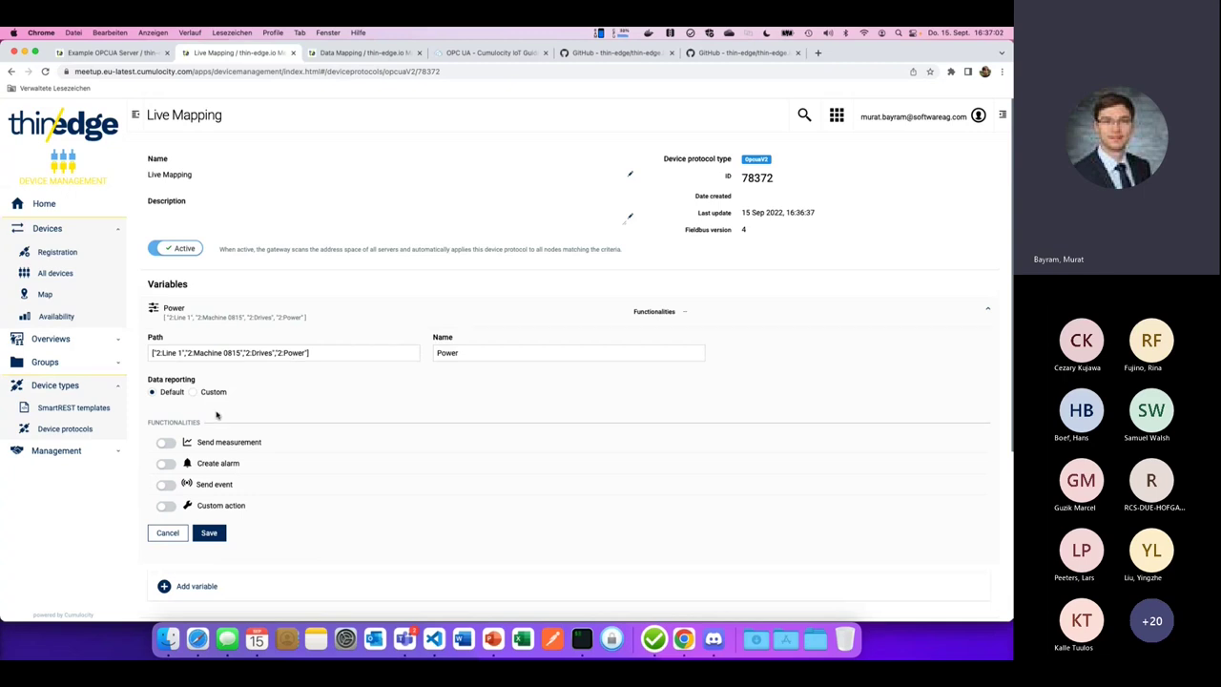
Enable sending a measurement for the Power variable with type c8y_Drives, series Power and unit W.
{"action": "left_click", "coordinate": [167, 443]}
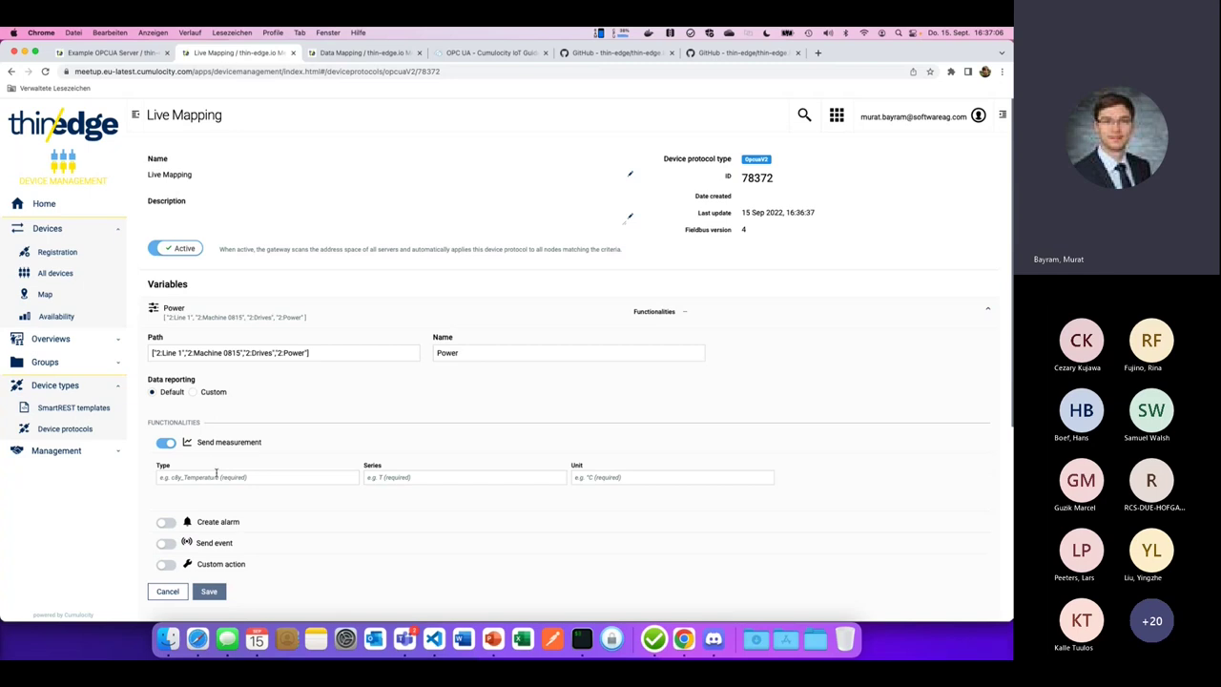
{"action": "left_click", "coordinate": [217, 473]}
{"action": "type", "text": "c8y_"}
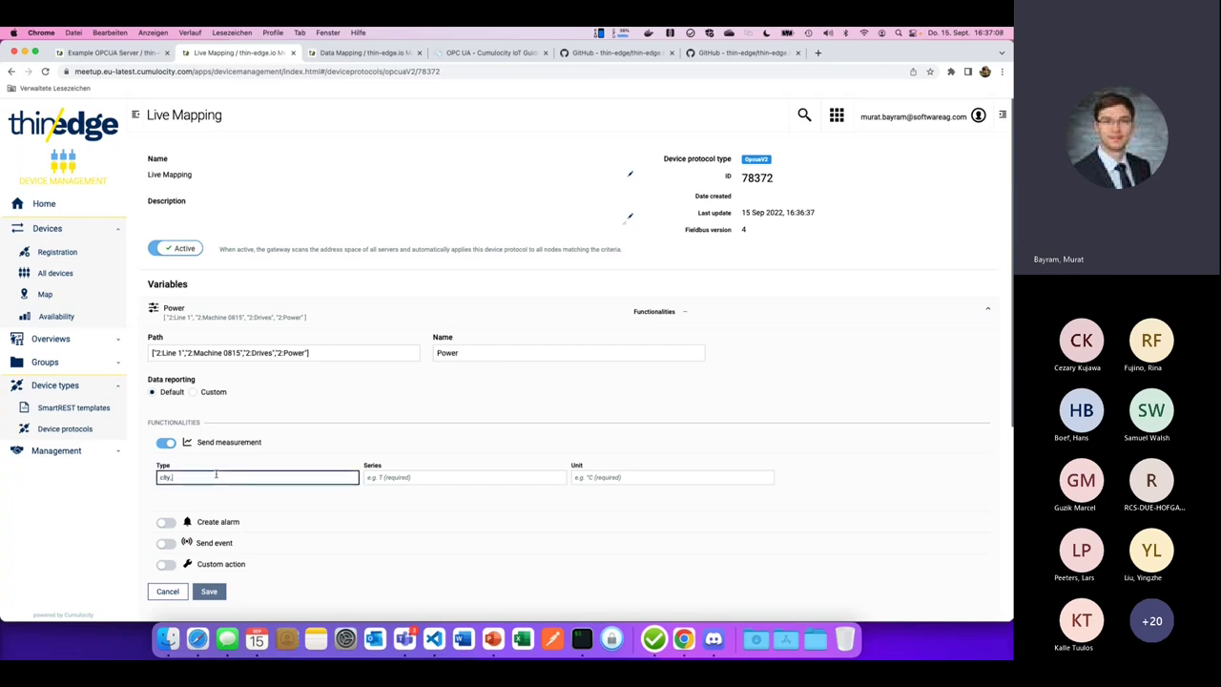
{"action": "type", "text": "pow"}
{"action": "key", "text": "BackSpace"}
{"action": "key", "text": "BackSpace"}
{"action": "key", "text": "BackSpace"}
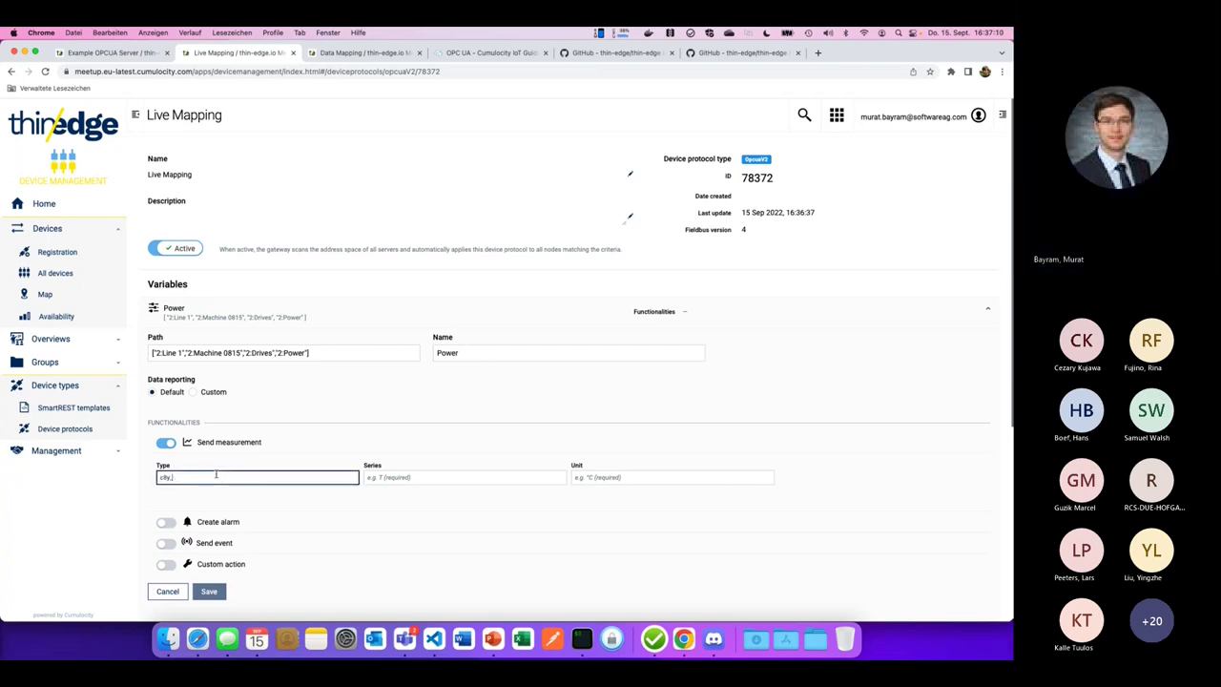
{"action": "type", "text": "Drives"}
{"action": "key", "text": "Tab"}
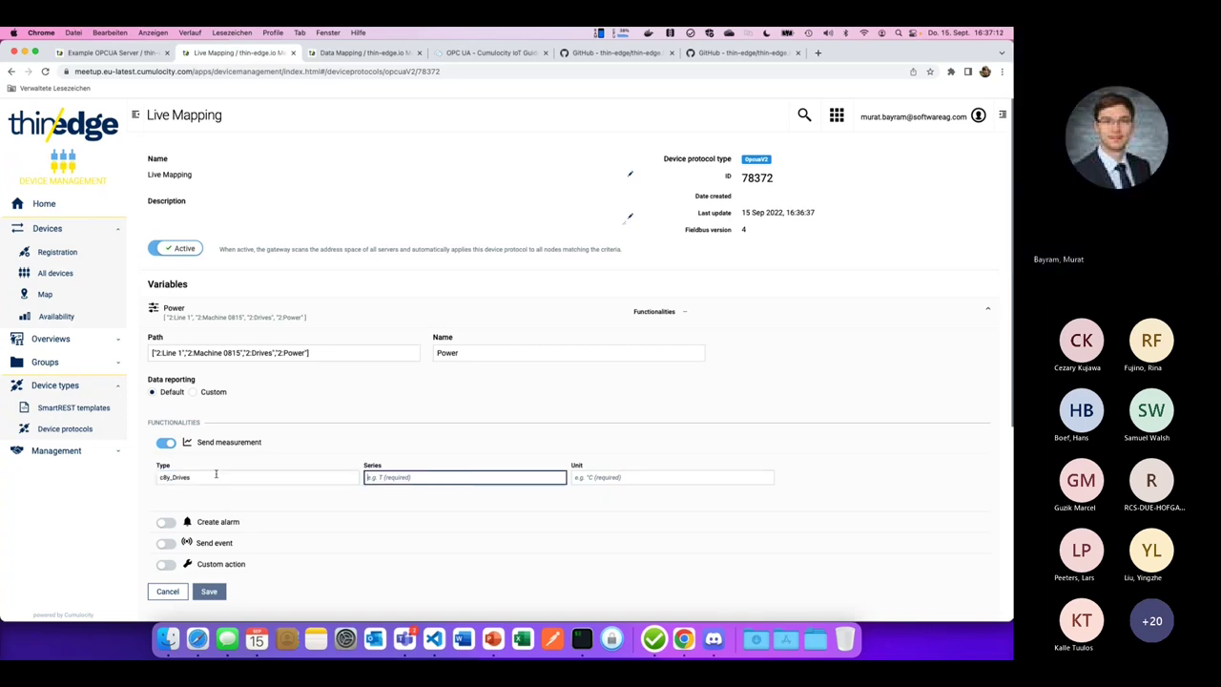
{"action": "type", "text": "Power"}
{"action": "key", "text": "Tab"}
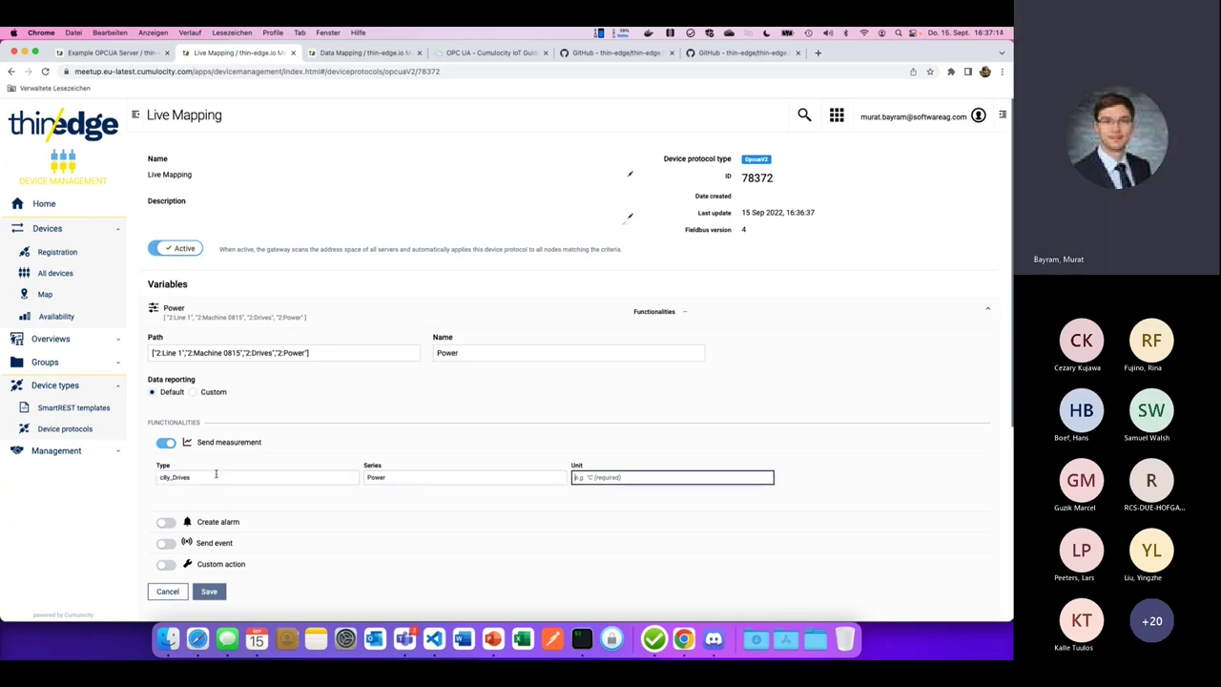
{"action": "type", "text": "W"}
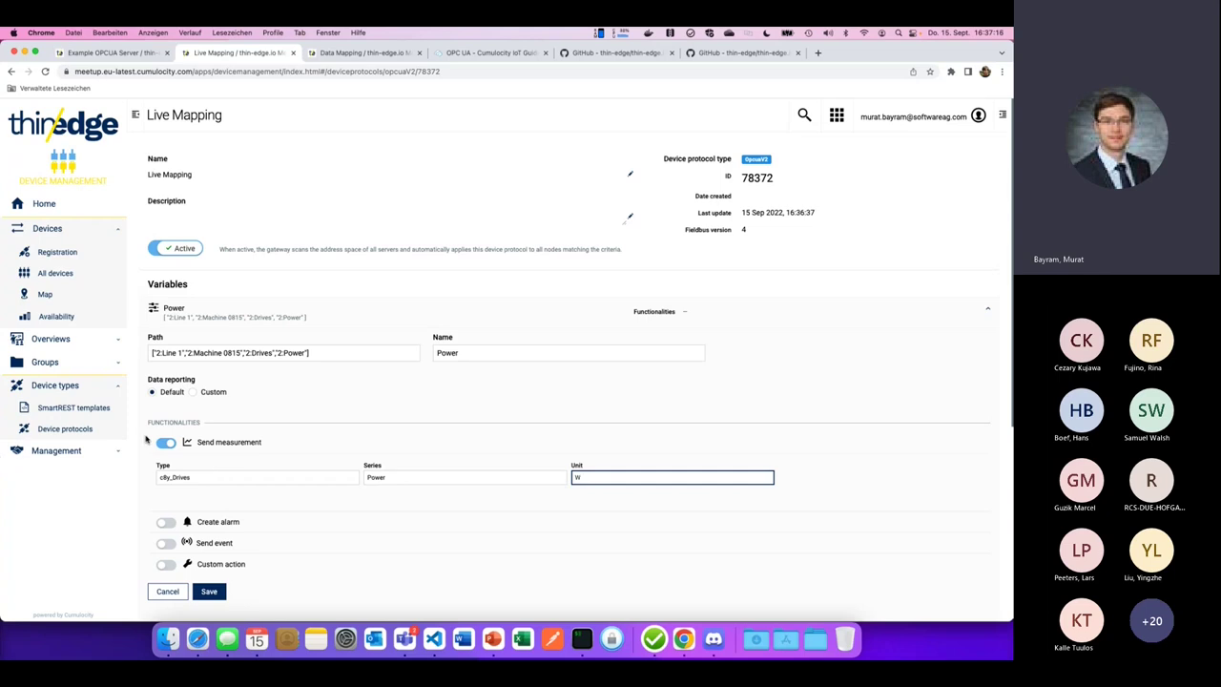
Give the Power variable custom data reporting by cyclic read with a reading interval of 5000 msec, and save the variable.
{"action": "left_click", "coordinate": [198, 392]}
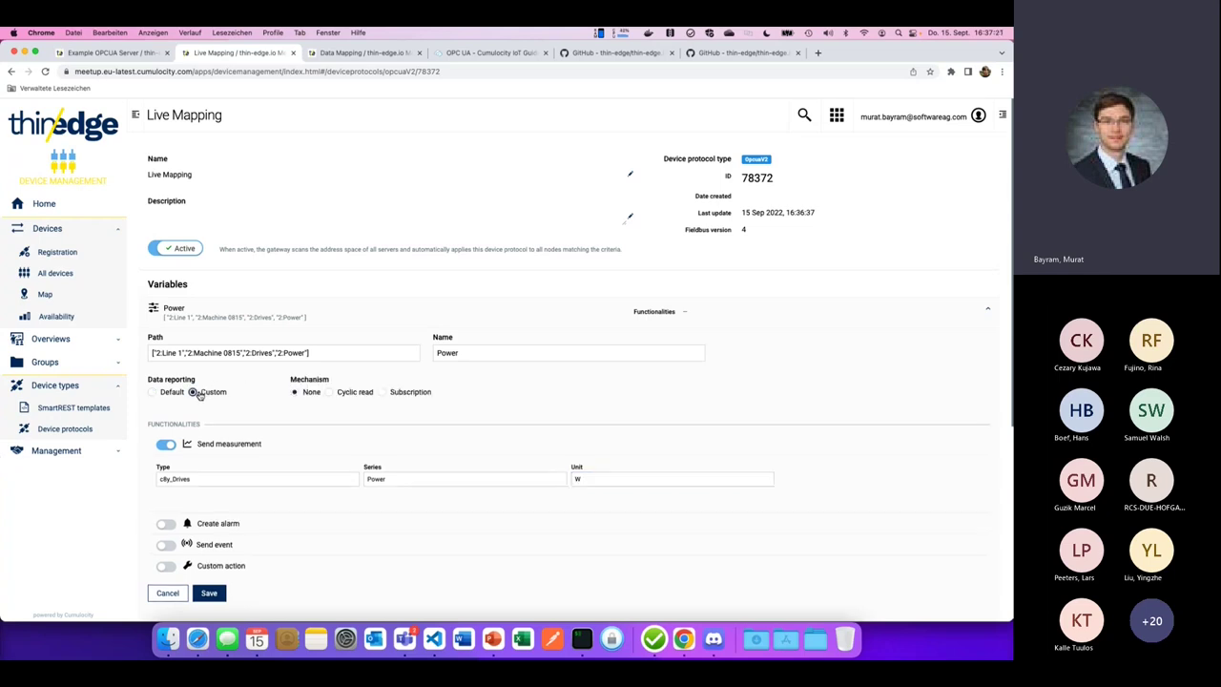
{"action": "left_click", "coordinate": [382, 394]}
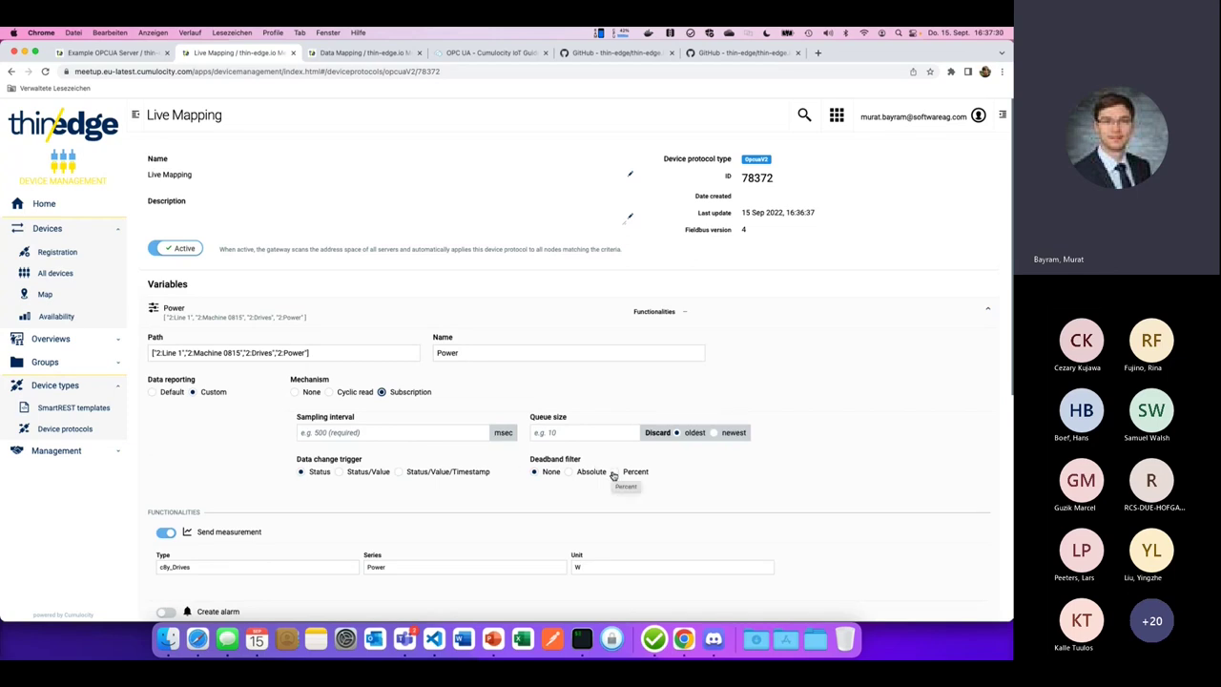
{"action": "left_click", "coordinate": [329, 391]}
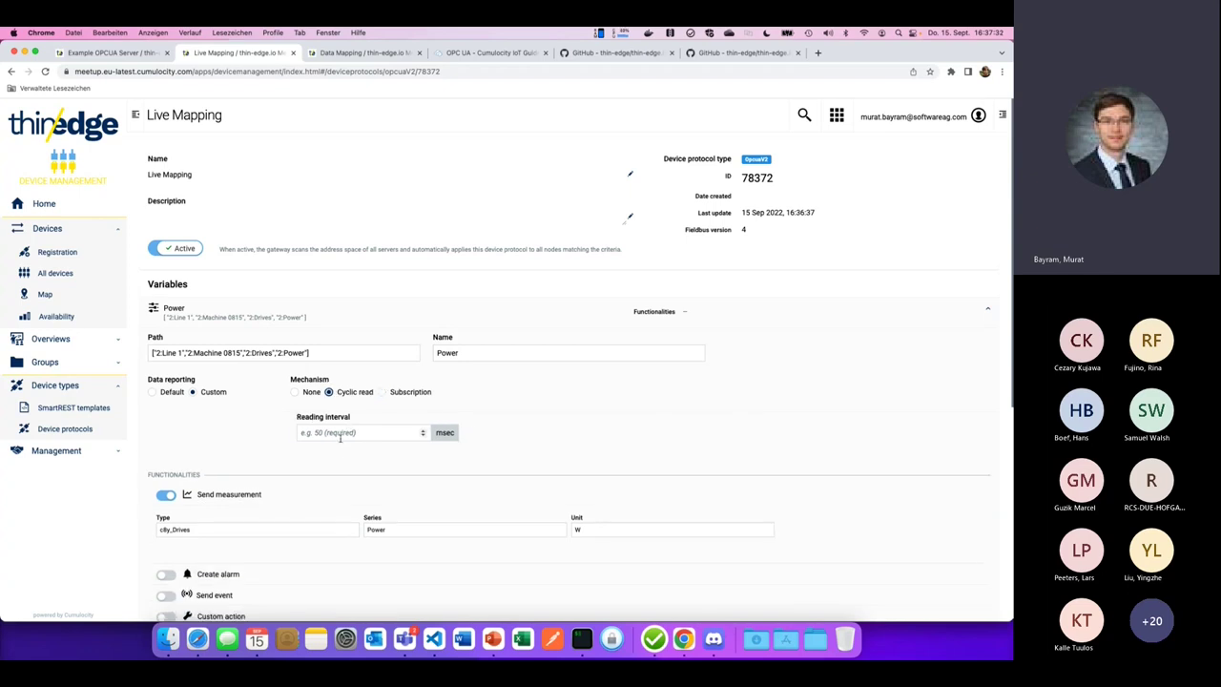
{"action": "left_click", "coordinate": [339, 435]}
{"action": "type", "text": "5000"}
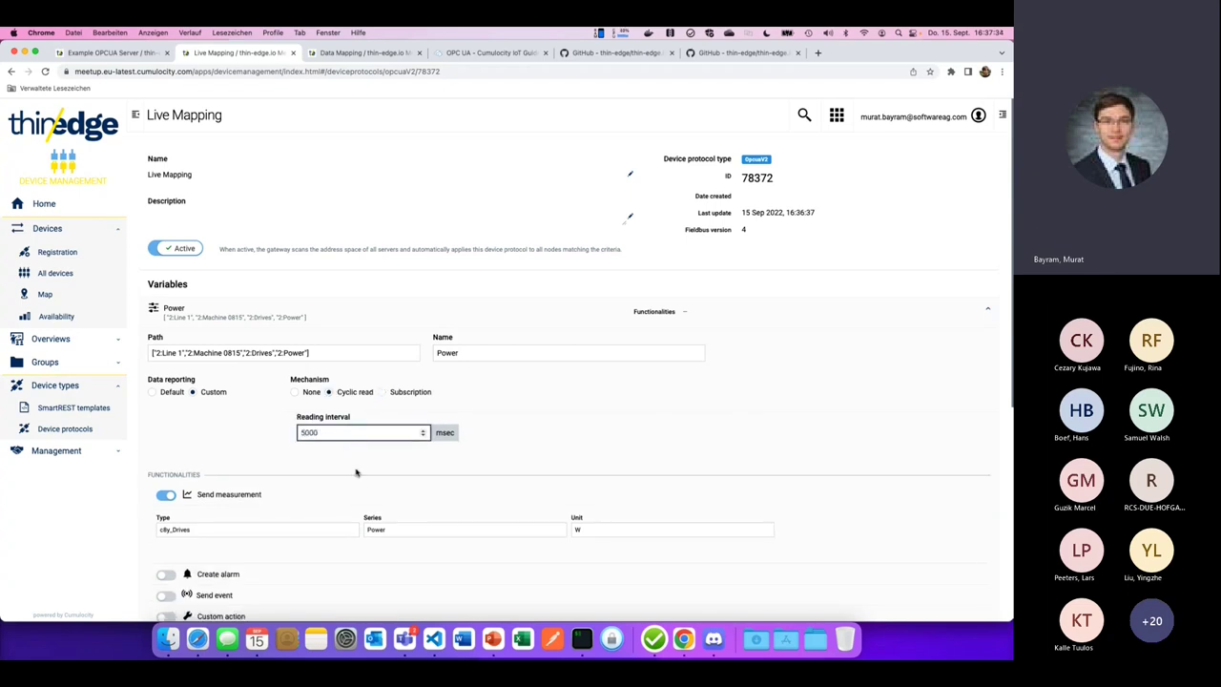
{"action": "scroll", "coordinate": [354, 470], "scroll_direction": "down", "scroll_amount": 2}
{"action": "left_click", "coordinate": [215, 547]}
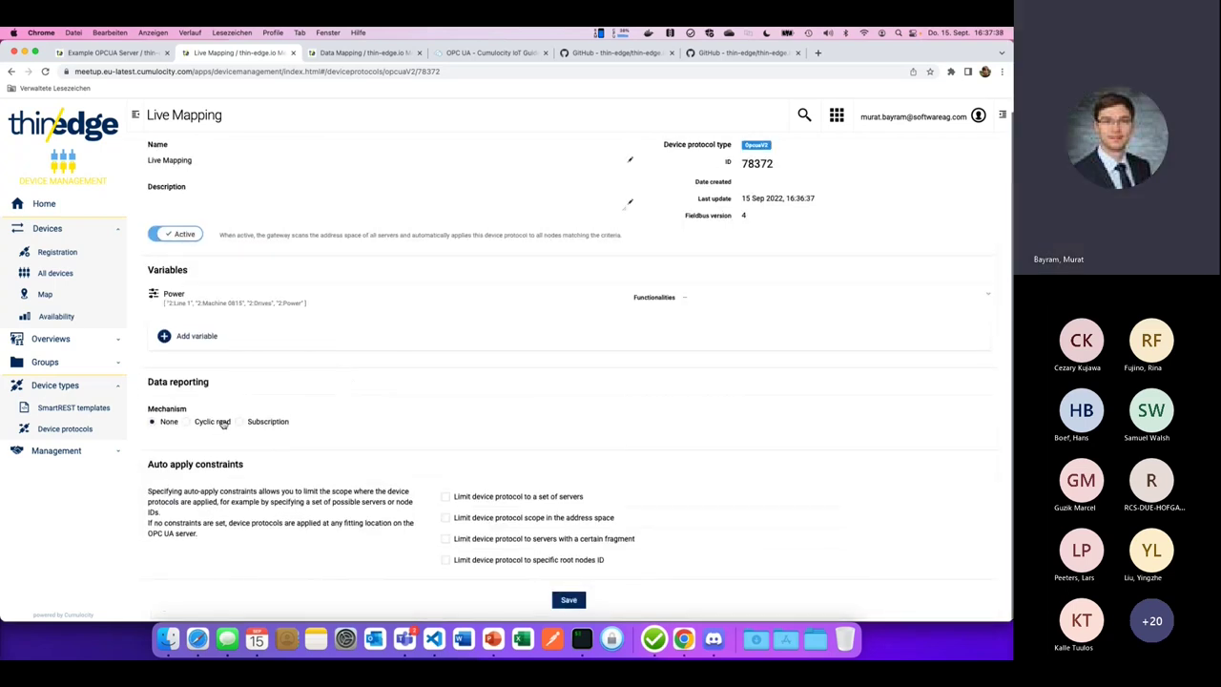
Set the Live Mapping protocol's data reporting mechanism to cyclic read with an interval of 5000 msec, and save the protocol.
{"action": "left_click", "coordinate": [225, 422]}
{"action": "left_click", "coordinate": [243, 461]}
{"action": "type", "text": "5000"}
{"action": "scroll", "coordinate": [410, 485], "scroll_direction": "down", "scroll_amount": 1}
{"action": "left_click", "coordinate": [570, 599]}
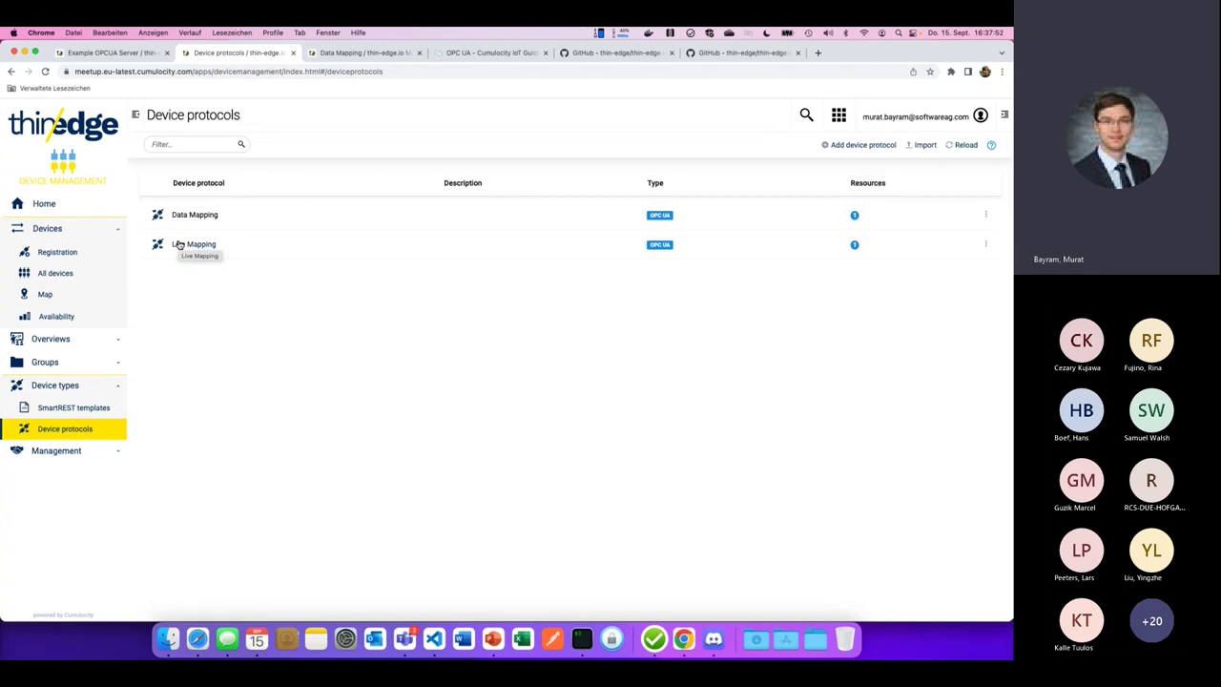
Refresh the child devices of Example OPCUA Server and open the Live Mapping child device.
{"action": "left_click", "coordinate": [119, 53]}
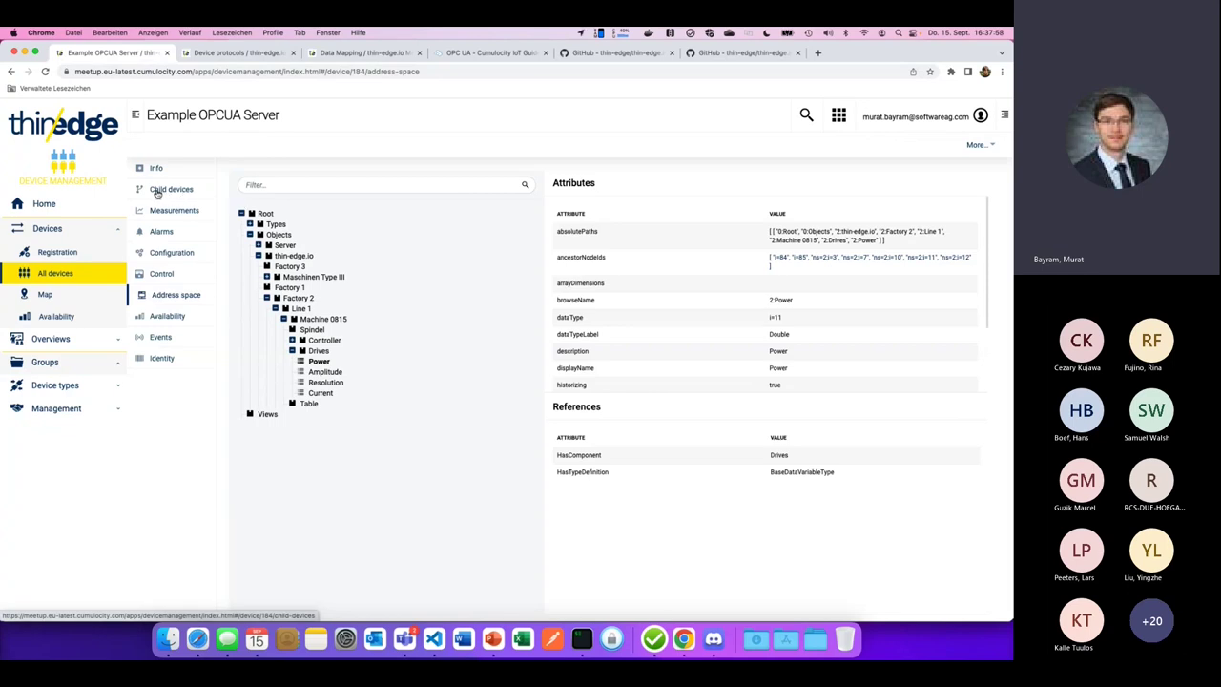
{"action": "left_click", "coordinate": [171, 193]}
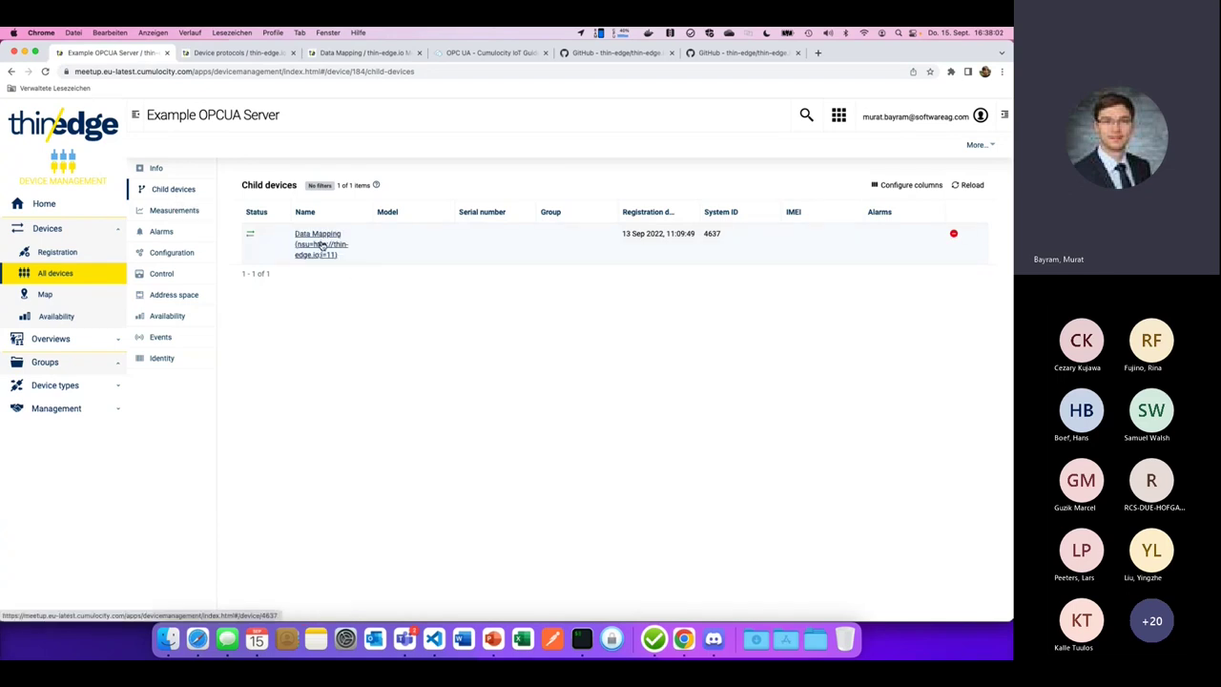
{"action": "left_click", "coordinate": [156, 167]}
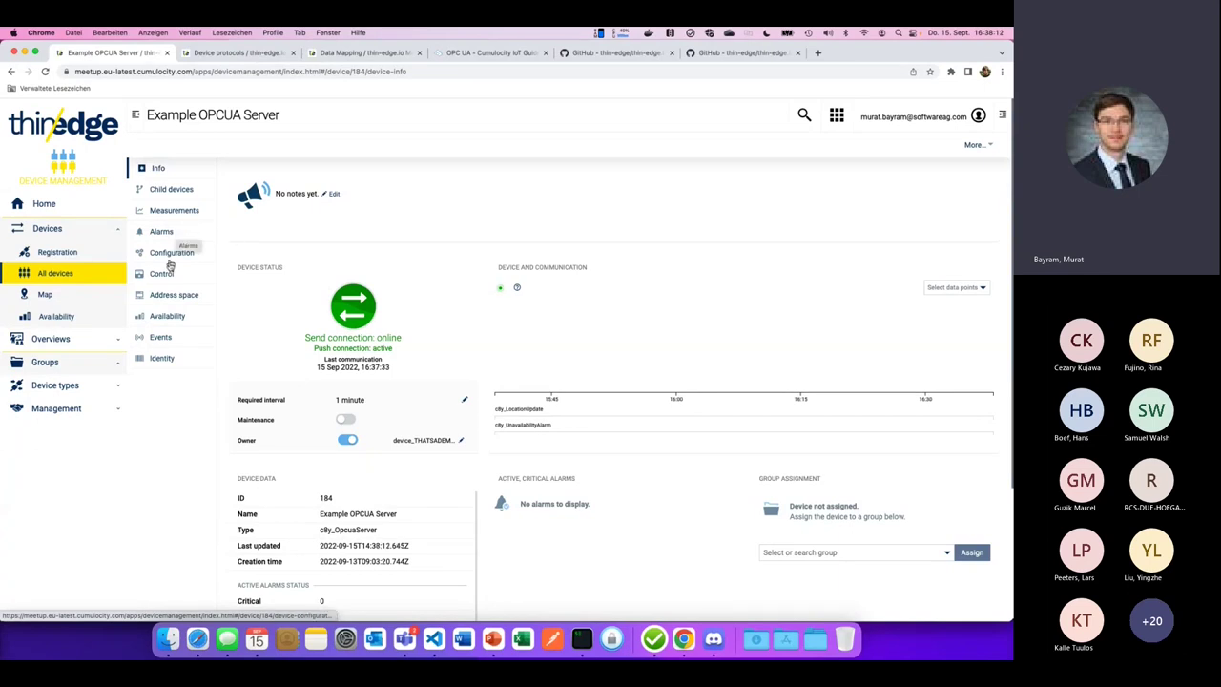
{"action": "left_click", "coordinate": [169, 193]}
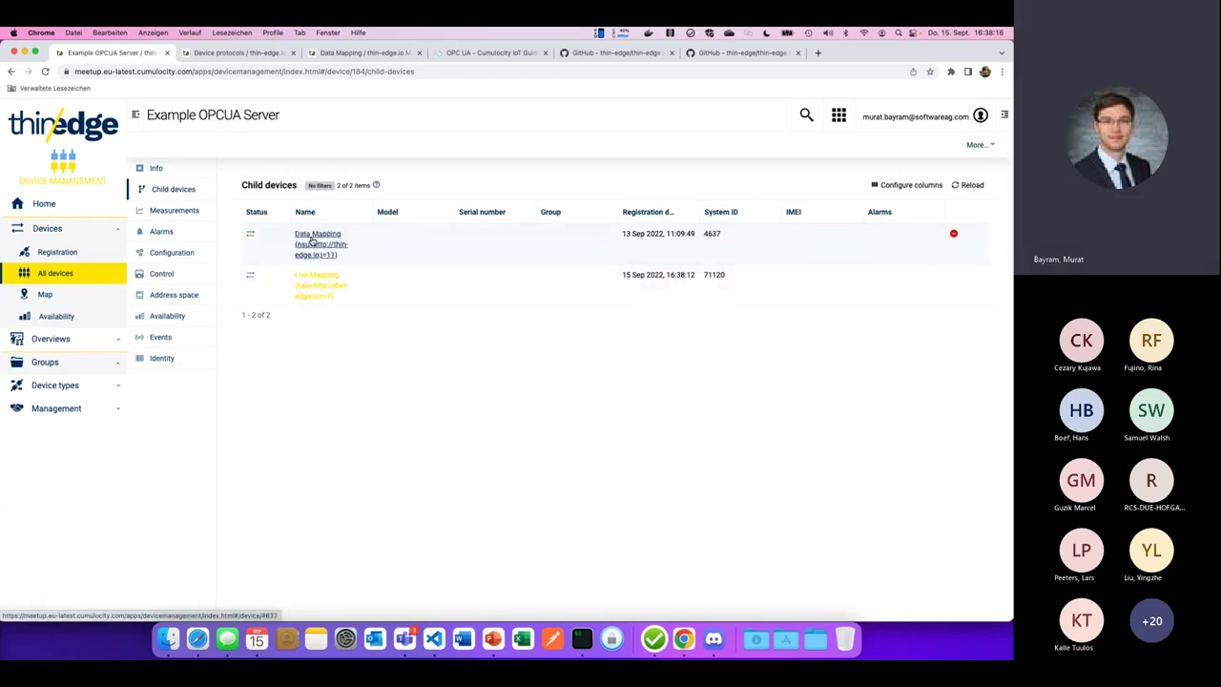
{"action": "left_click", "coordinate": [322, 286]}
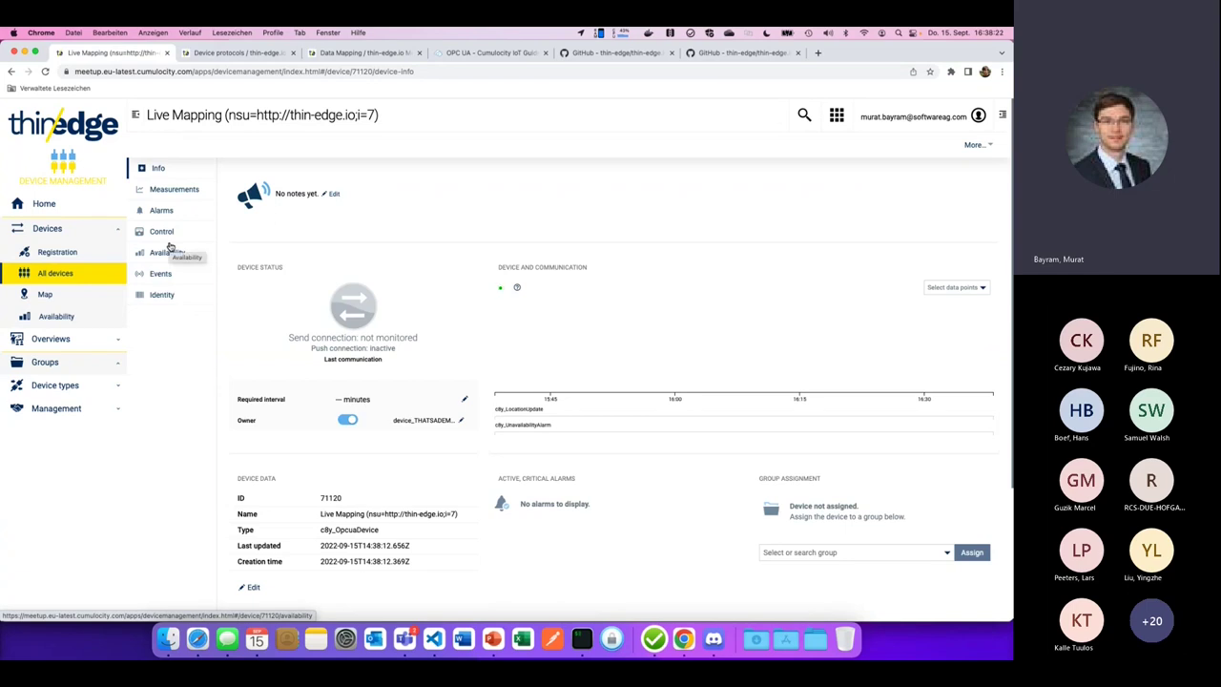
Show the Live Mapping device's Drives measurements for the last minute.
{"action": "left_click", "coordinate": [178, 189]}
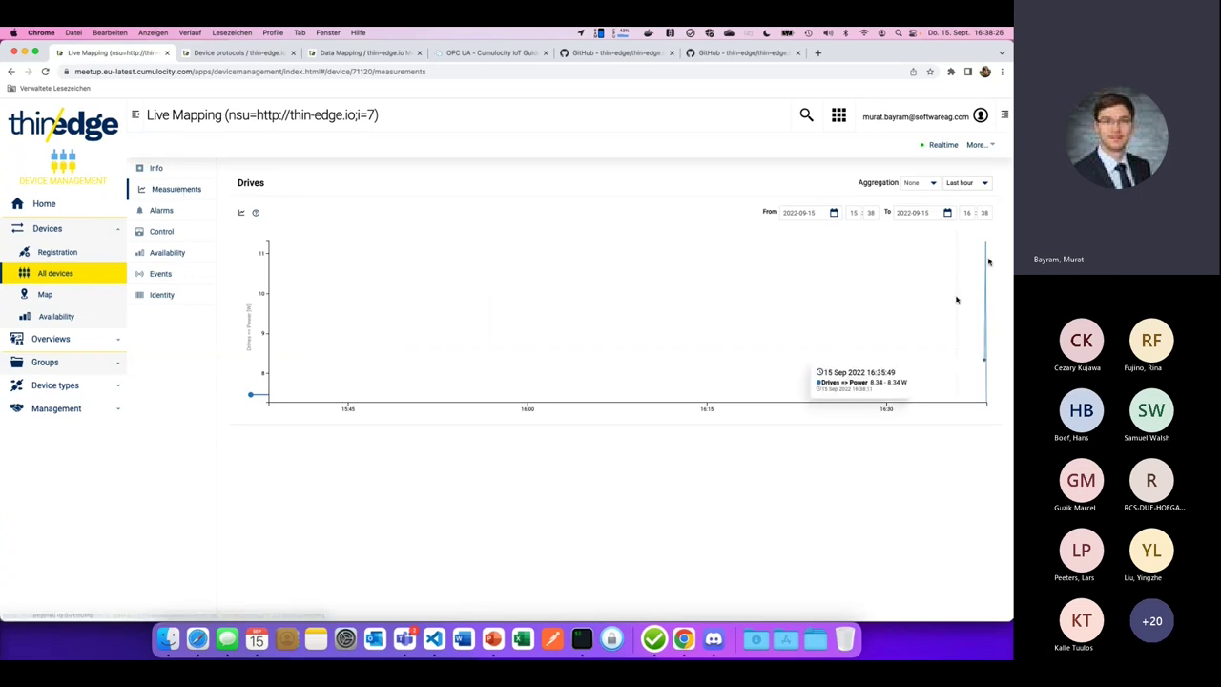
{"action": "left_click", "coordinate": [966, 181]}
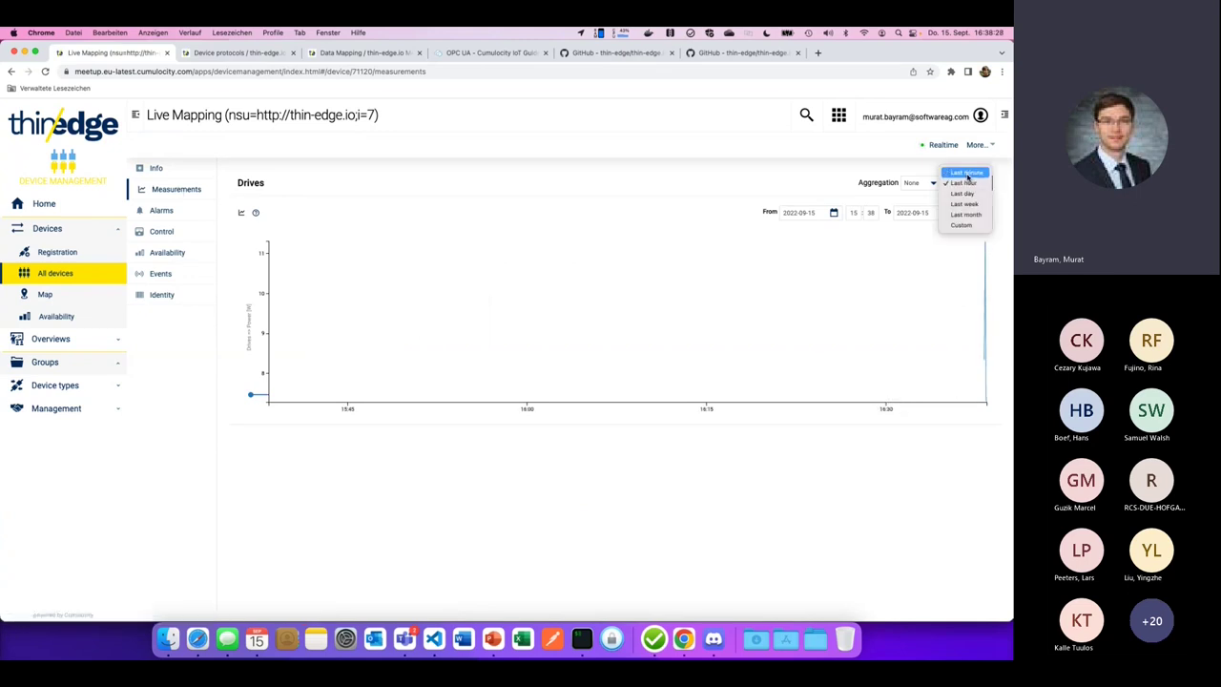
{"action": "left_click", "coordinate": [968, 174]}
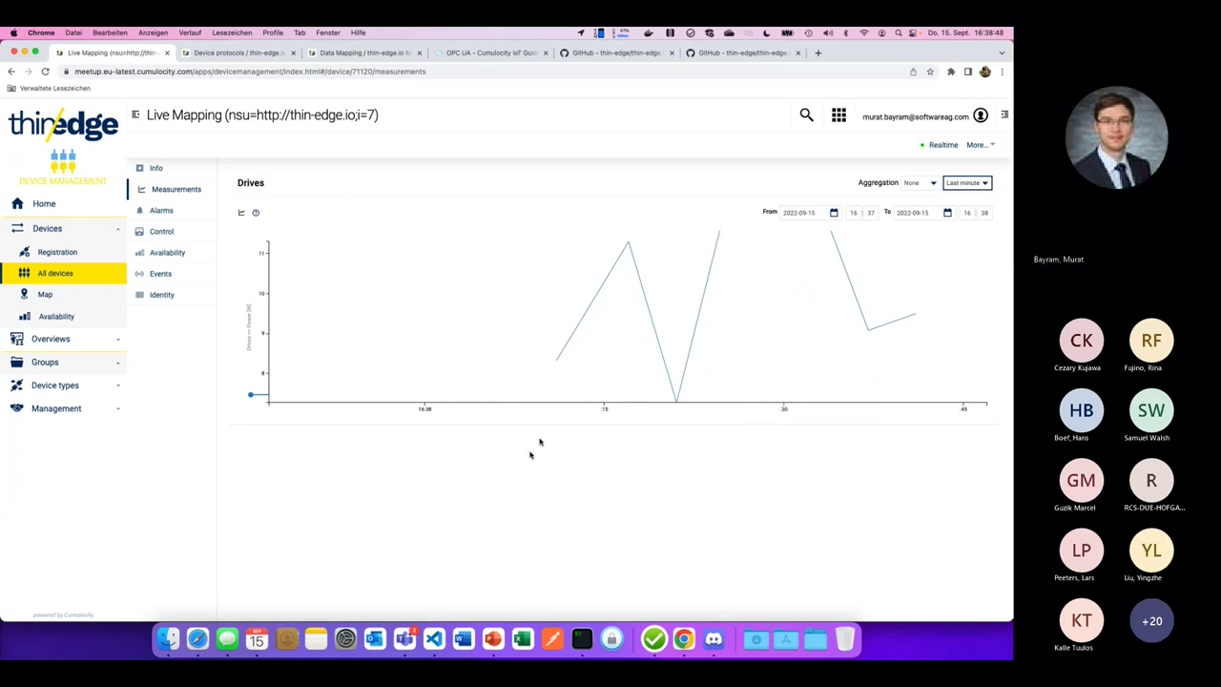
{"action": "left_click", "coordinate": [495, 631]}
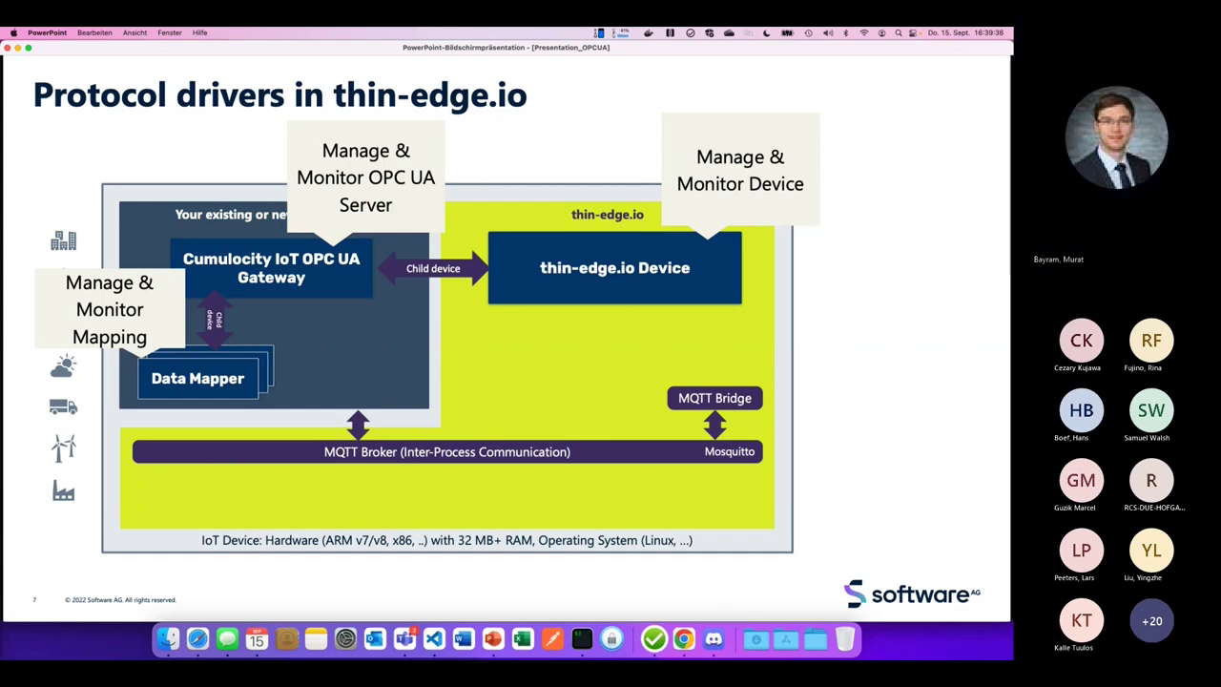
{"action": "key", "text": "Right"}
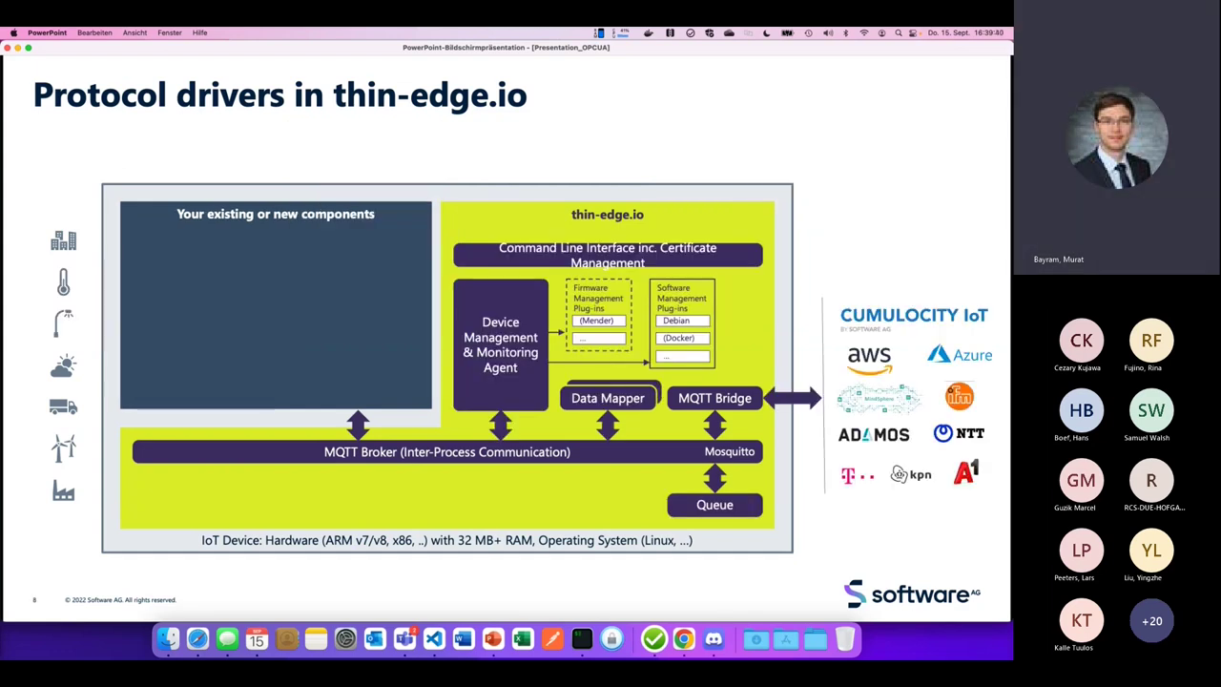
{"action": "key", "text": "Right"}
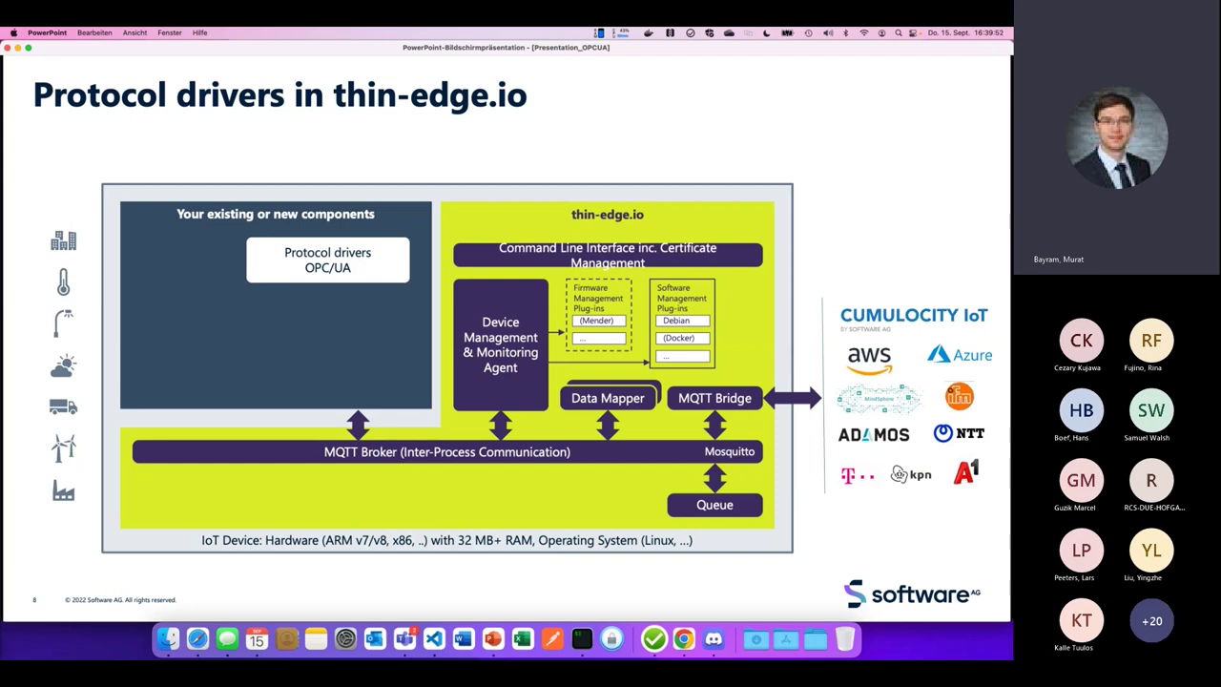
{"action": "key", "text": "Right"}
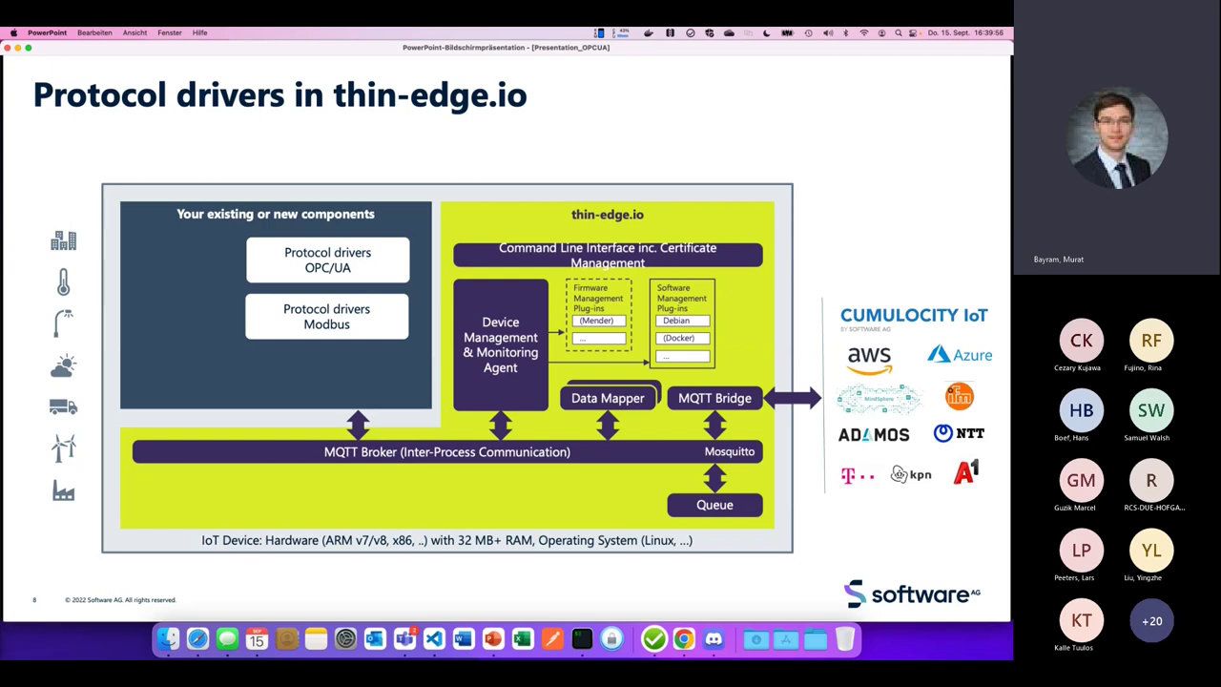
{"action": "key", "text": "Right"}
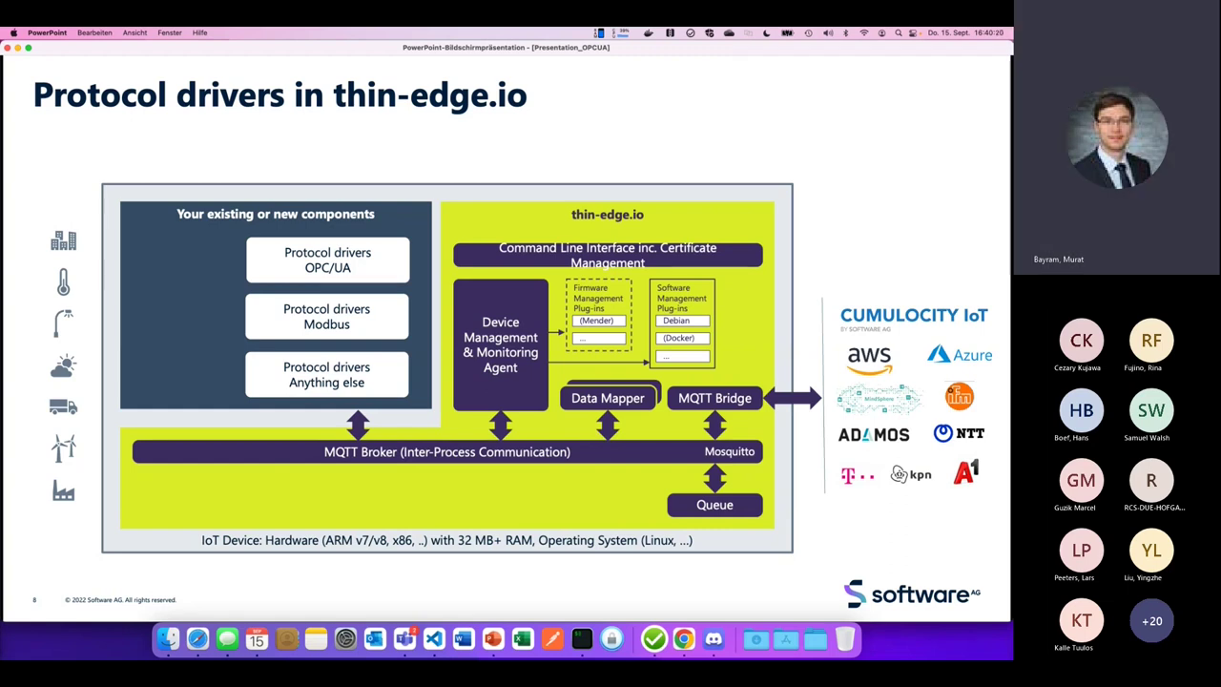
{"action": "key", "text": "Right"}
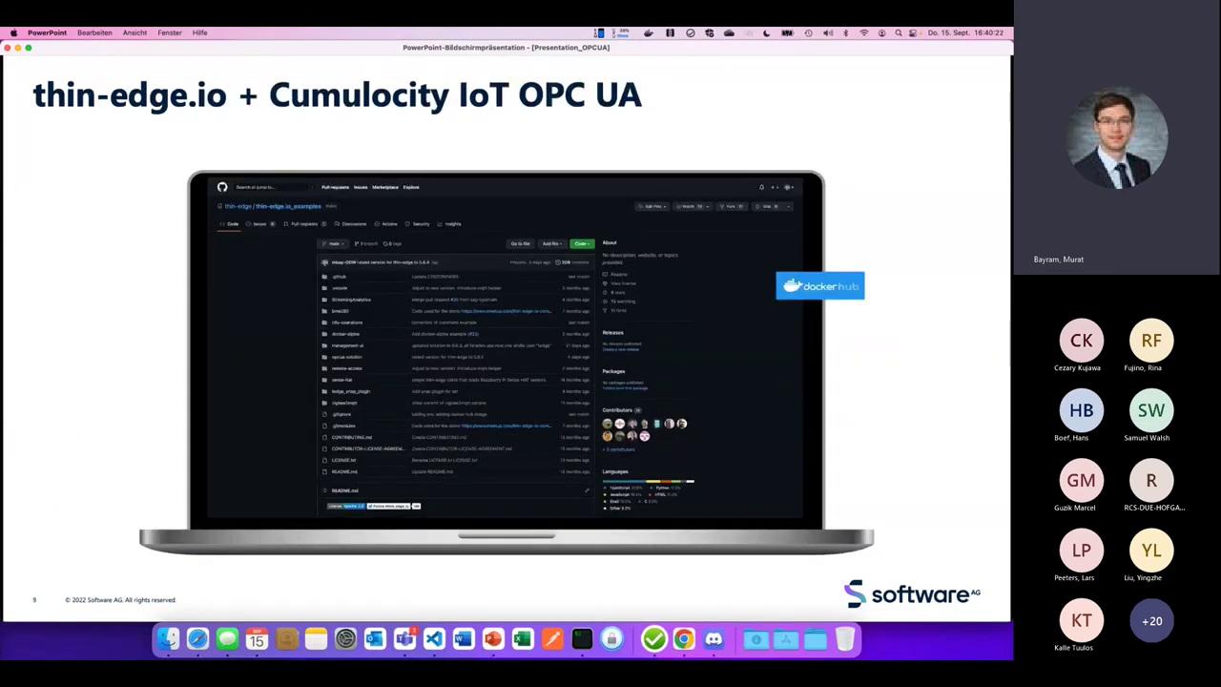